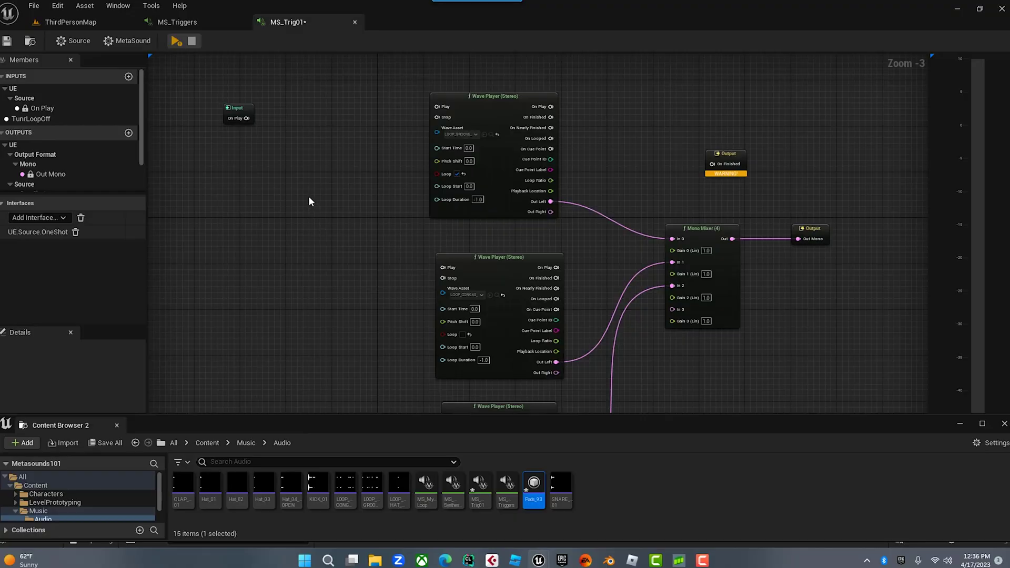
Examine the stereo Wave Player nodes and how their outputs feed the Mono Mixer and the output.
{"action": "left_click_drag", "start_coordinate": [617, 414], "coordinate": [617, 416]}
{"action": "scroll", "coordinate": [344, 309], "scroll_direction": "up", "scroll_amount": 1}
{"action": "scroll", "coordinate": [343, 310], "scroll_direction": "down", "scroll_amount": 1}
{"action": "right_click_drag", "start_coordinate": [345, 314], "coordinate": [362, 235]}
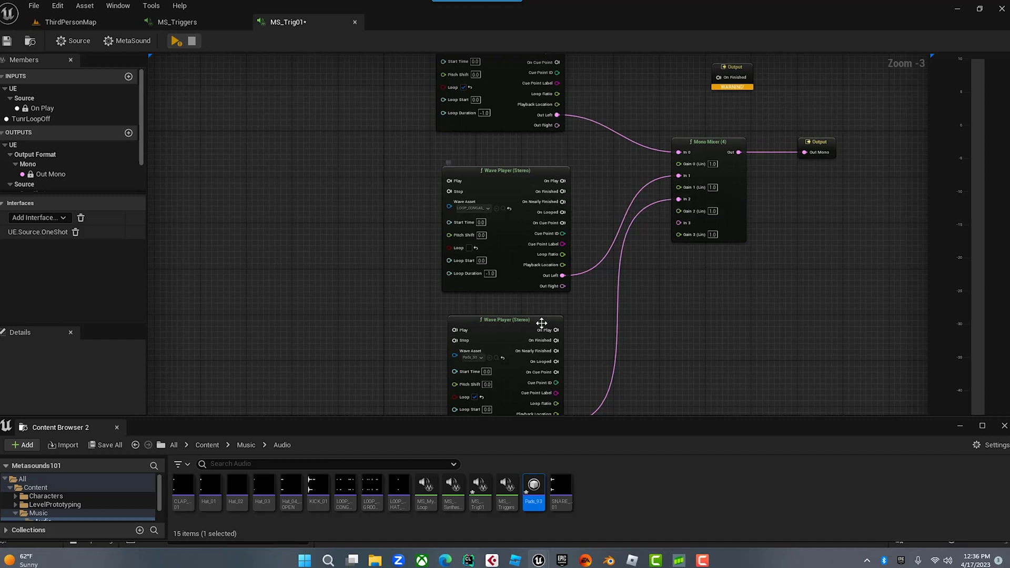
{"action": "right_click_drag", "start_coordinate": [469, 159], "coordinate": [416, 232]}
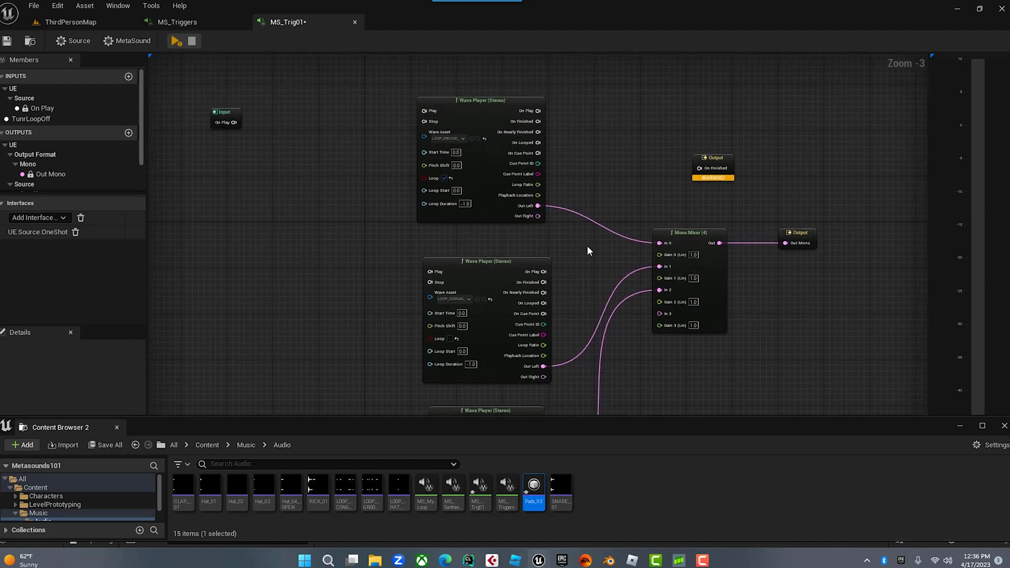
{"action": "right_click_drag", "start_coordinate": [661, 233], "coordinate": [693, 158]}
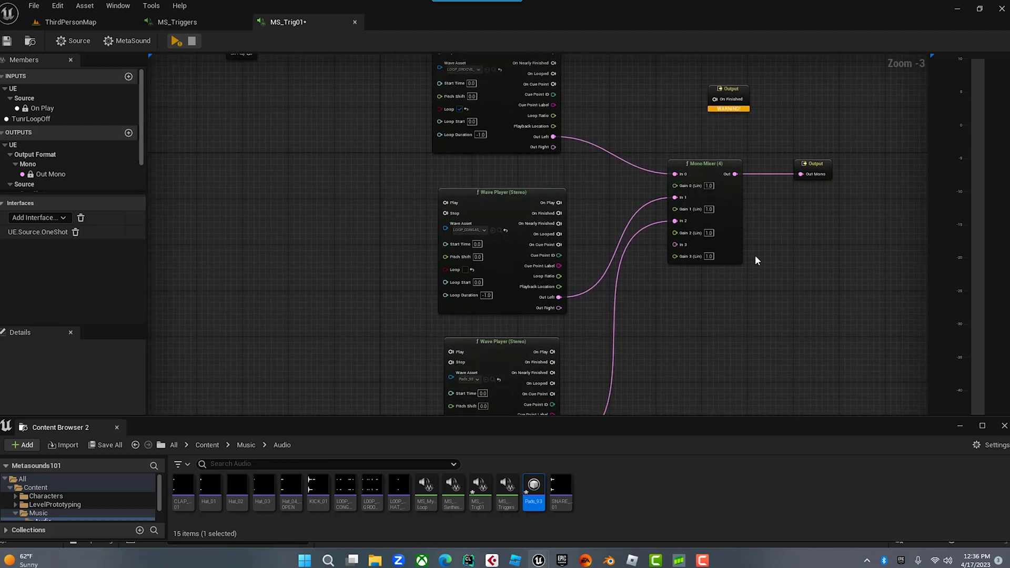
{"action": "right_click_drag", "start_coordinate": [750, 254], "coordinate": [773, 329]}
{"action": "right_click_drag", "start_coordinate": [453, 181], "coordinate": [432, 125]}
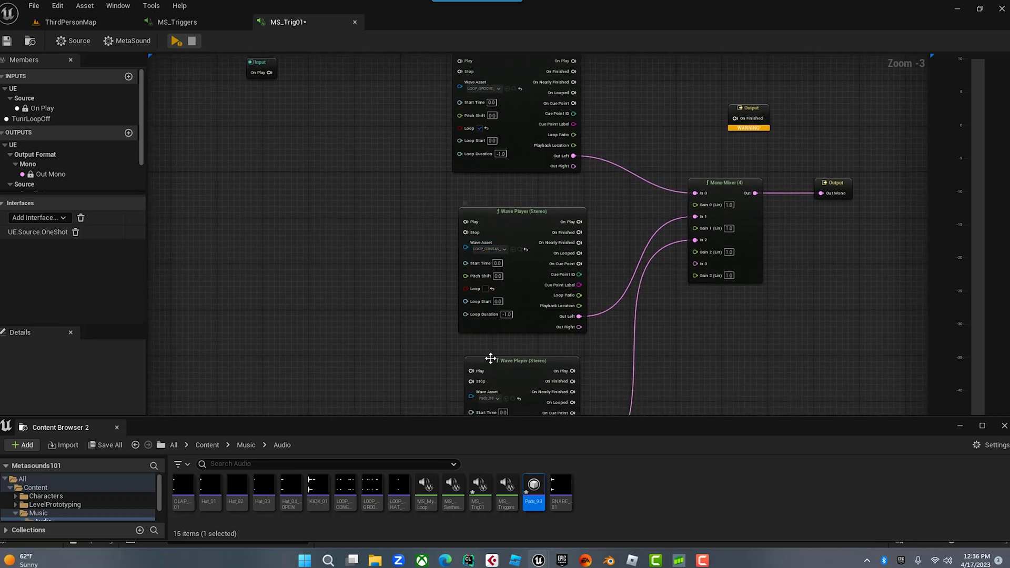
{"action": "right_click_drag", "start_coordinate": [428, 284], "coordinate": [432, 314]}
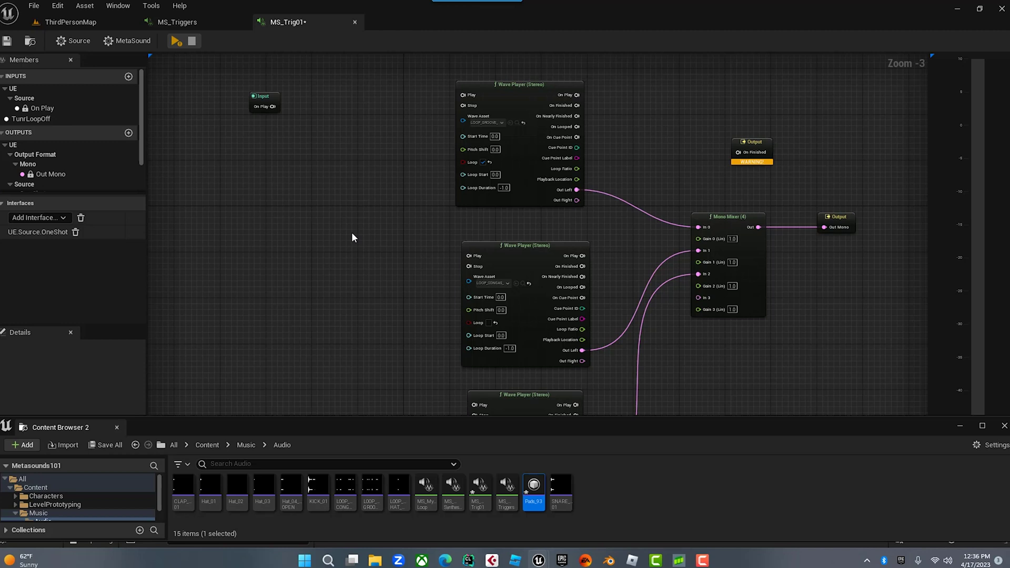
Add a Trigger Sequence (3) node and place it between the On Play input and the first Wave Player.
{"action": "right_click", "coordinate": [344, 187]}
{"action": "type", "text": "trigger"}
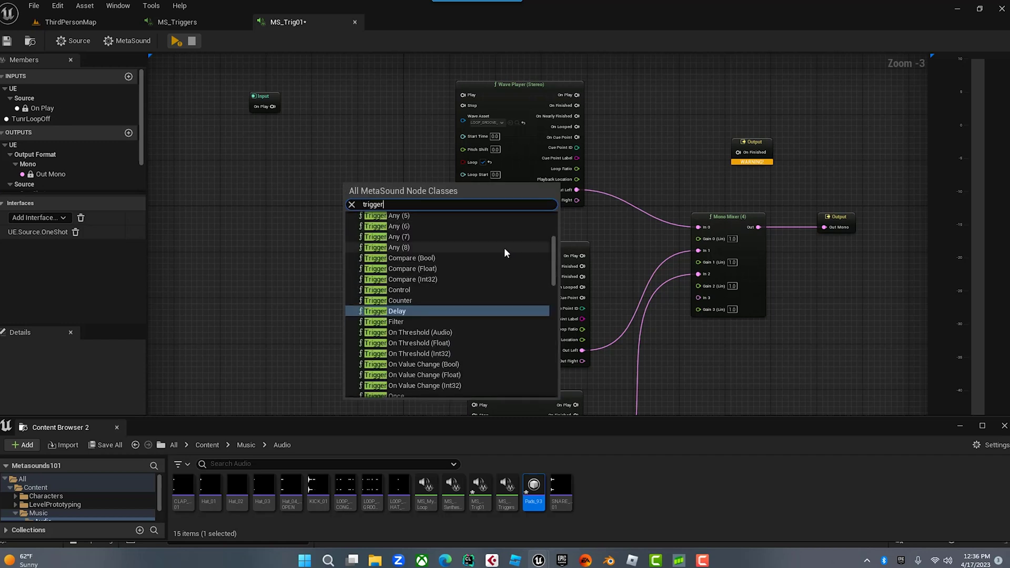
{"action": "left_click_drag", "start_coordinate": [553, 264], "coordinate": [553, 368]}
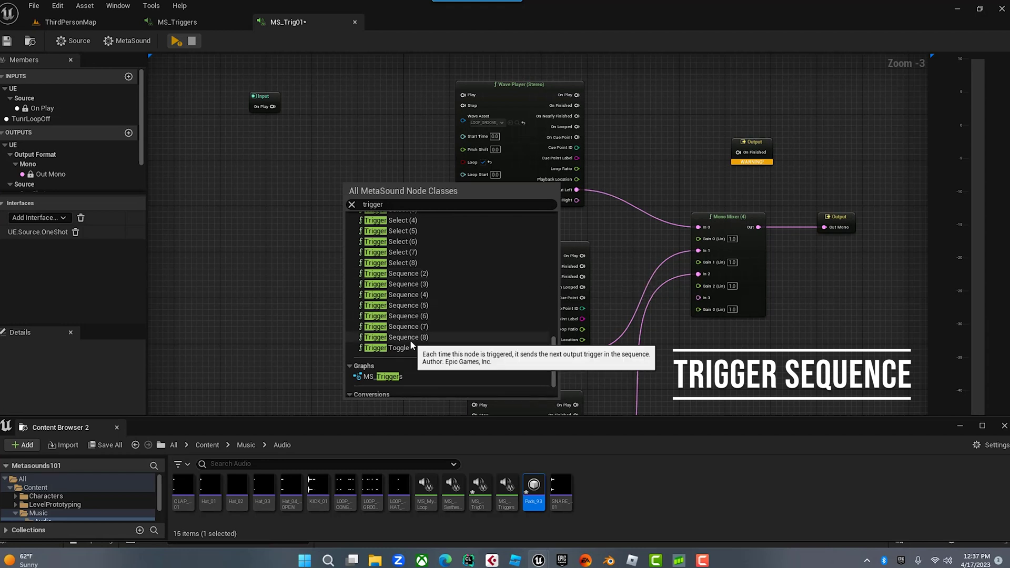
{"action": "left_click", "coordinate": [401, 284]}
{"action": "left_click_drag", "start_coordinate": [379, 185], "coordinate": [351, 97]}
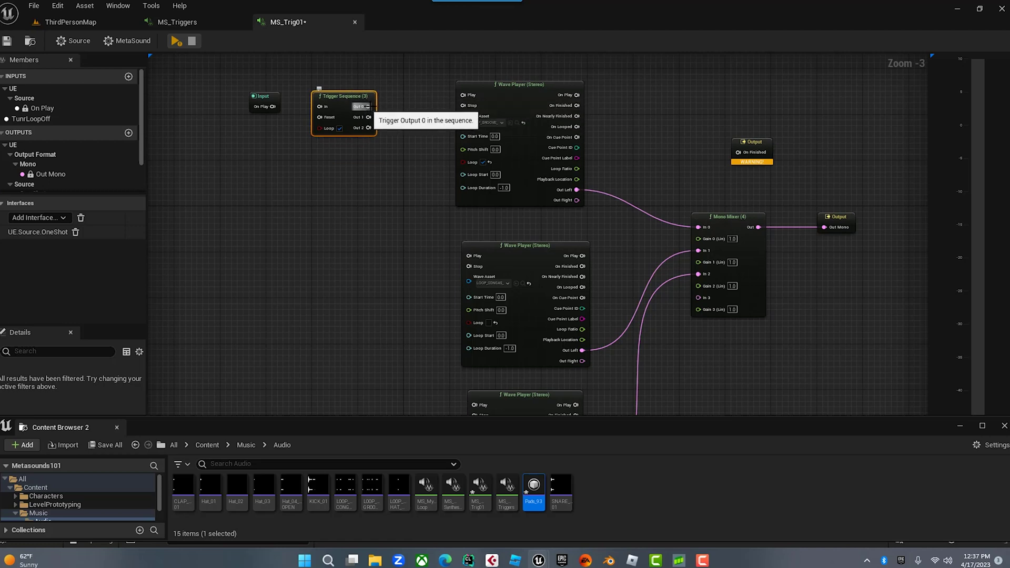
{"action": "left_click_drag", "start_coordinate": [344, 96], "coordinate": [373, 90]}
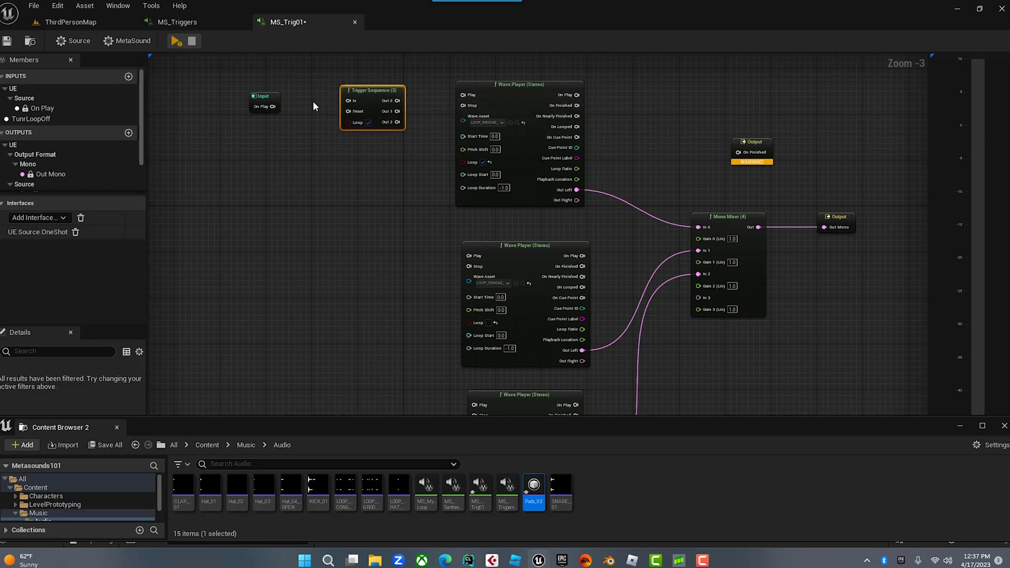
Route On Play through the Trigger Sequence's Out 0 to the first Wave Player's Play input and preview the sound.
{"action": "left_click_drag", "start_coordinate": [273, 106], "coordinate": [349, 100]}
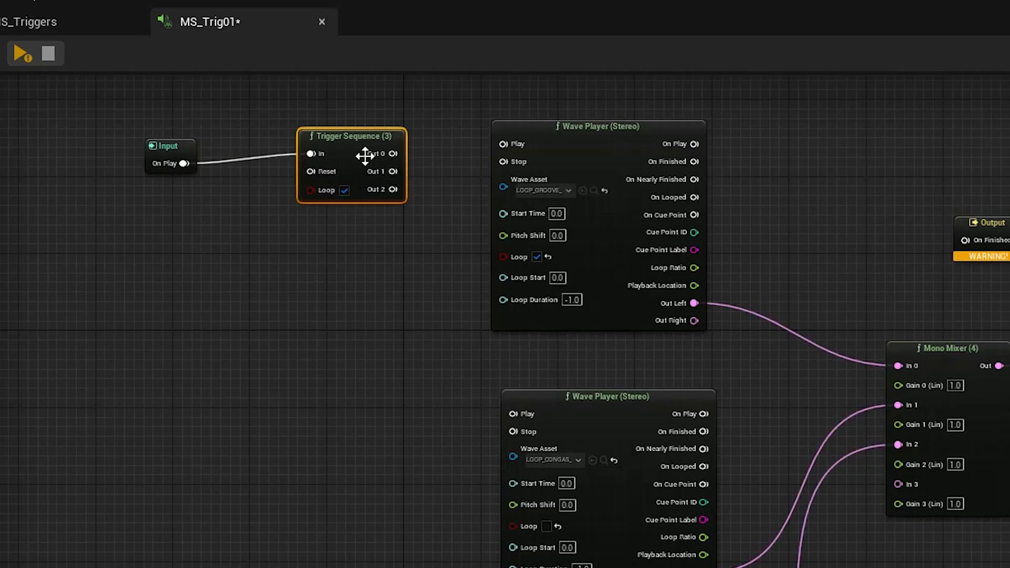
{"action": "left_click_drag", "start_coordinate": [393, 154], "coordinate": [503, 145]}
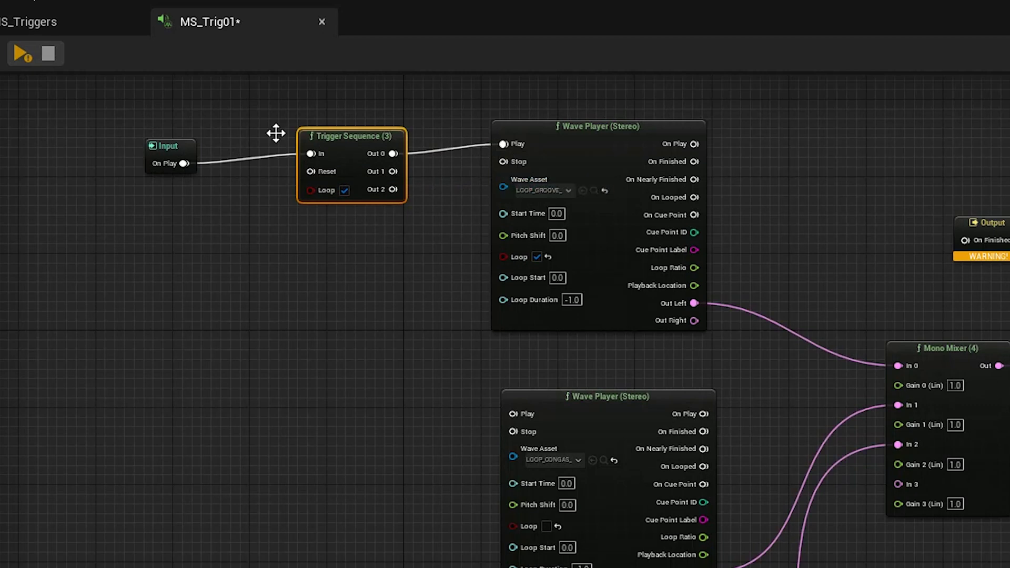
{"action": "left_click", "coordinate": [26, 54]}
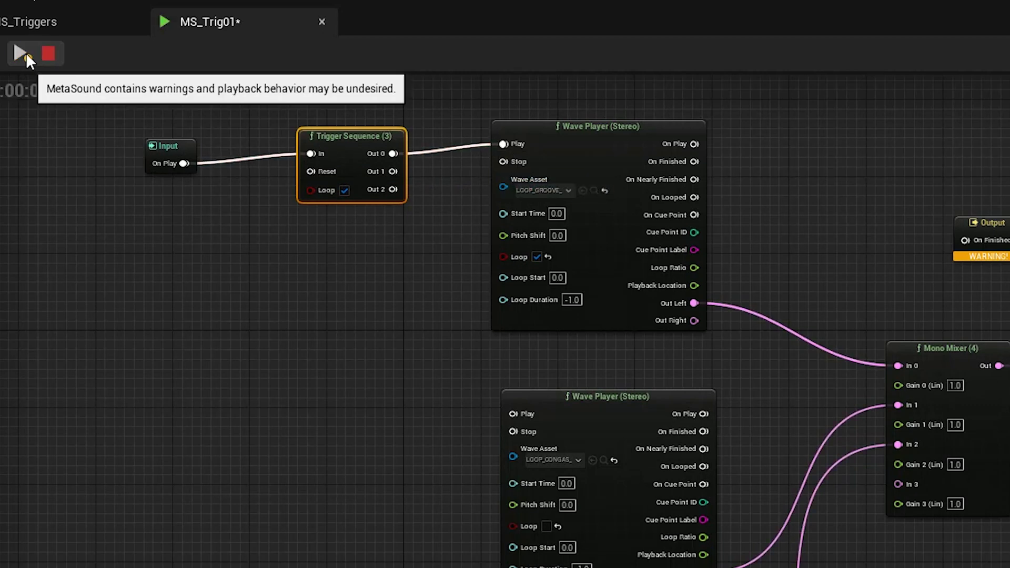
{"action": "left_click", "coordinate": [47, 53]}
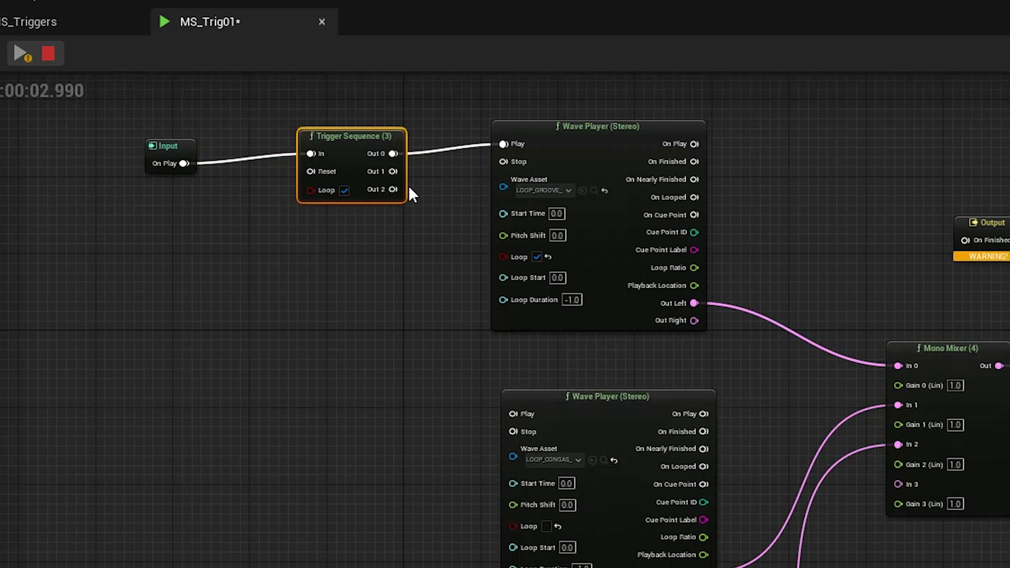
{"action": "left_click", "coordinate": [53, 53]}
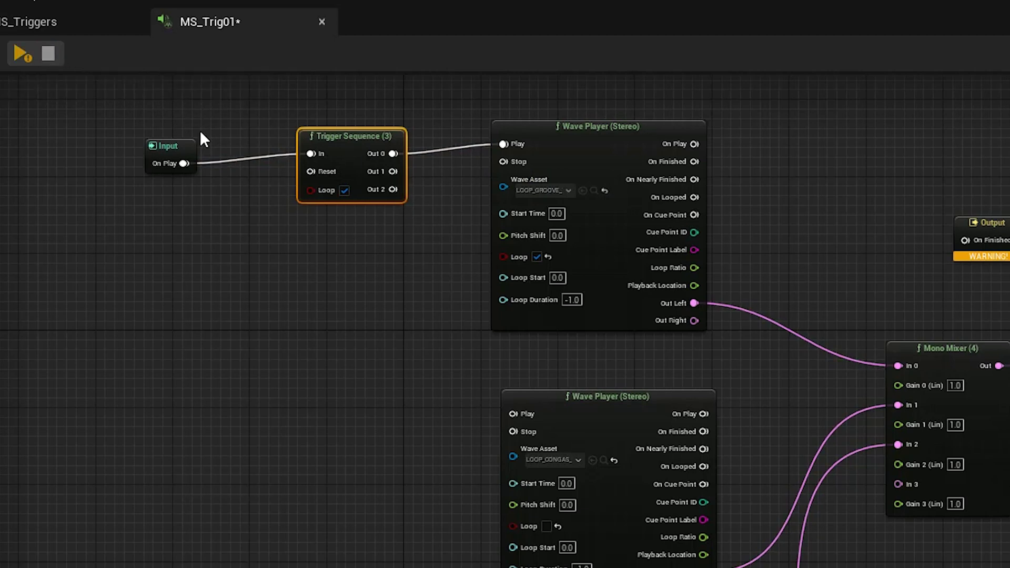
Replace the direct link from On Play to the Trigger Sequence with a Trigger Repeat node wired between them.
{"action": "left_click_drag", "start_coordinate": [183, 152], "coordinate": [84, 135]}
{"action": "left_click", "coordinate": [306, 153], "text": "alt"}
{"action": "left_click_drag", "start_coordinate": [311, 153], "coordinate": [255, 153]}
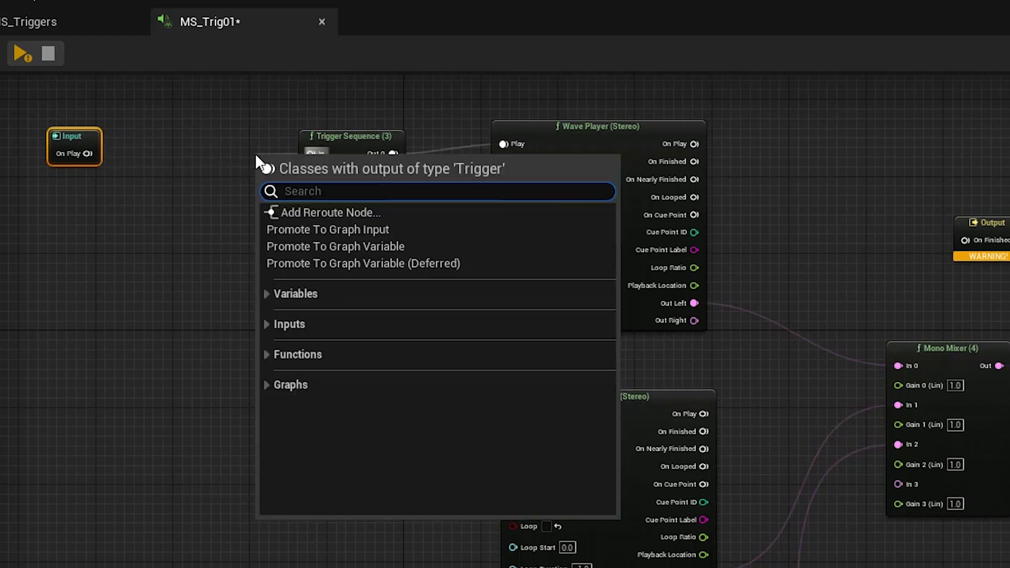
{"action": "type", "text": "reper"}
{"action": "key", "text": "BackSpace"}
{"action": "type", "text": "a"}
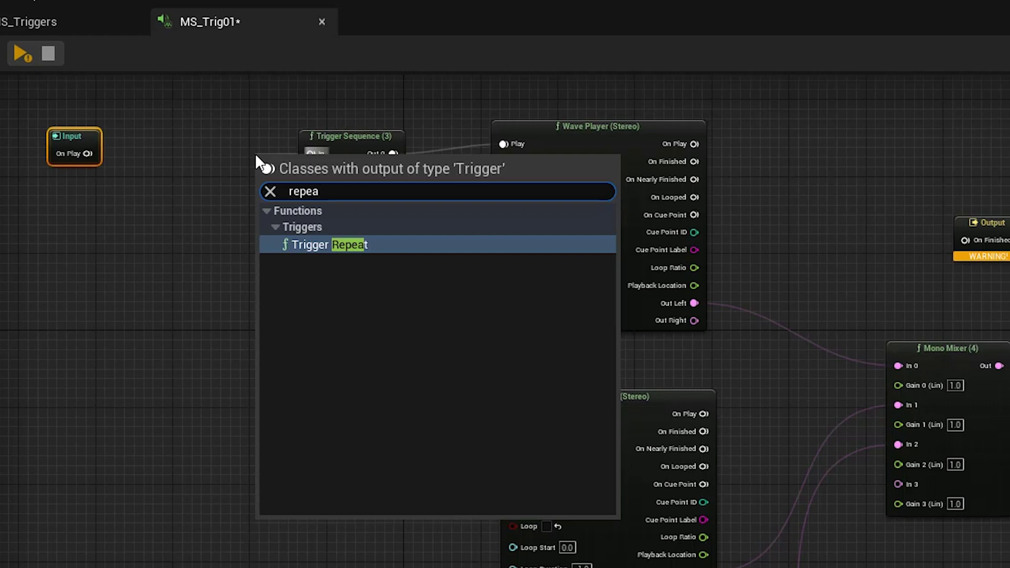
{"action": "left_click", "coordinate": [311, 244]}
{"action": "left_click_drag", "start_coordinate": [284, 181], "coordinate": [140, 137]}
Set the Trigger Repeat node's period to 0.5 seconds.
{"action": "left_click", "coordinate": [159, 182]}
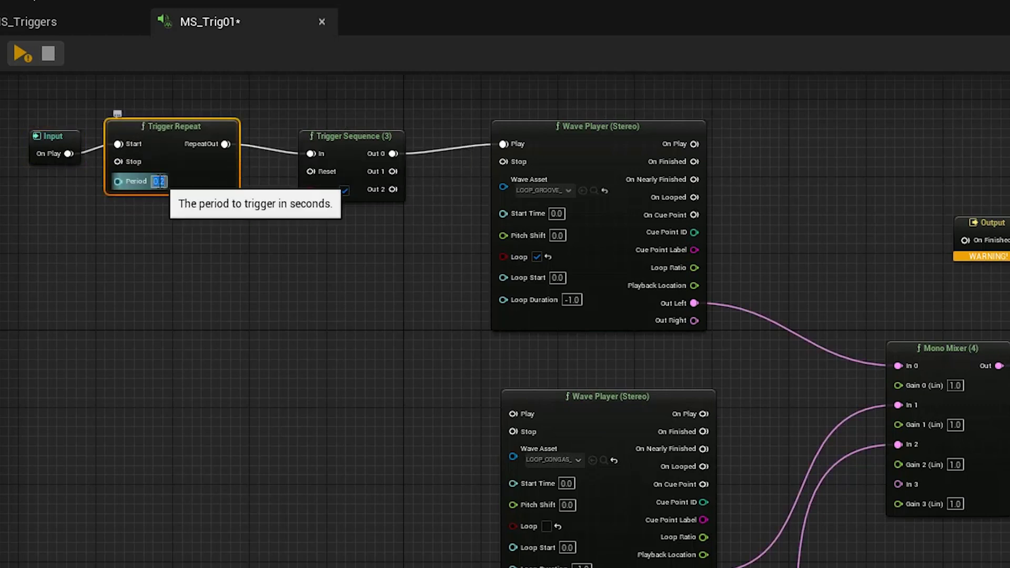
{"action": "type", "text": "0.5"}
{"action": "left_click", "coordinate": [160, 244]}
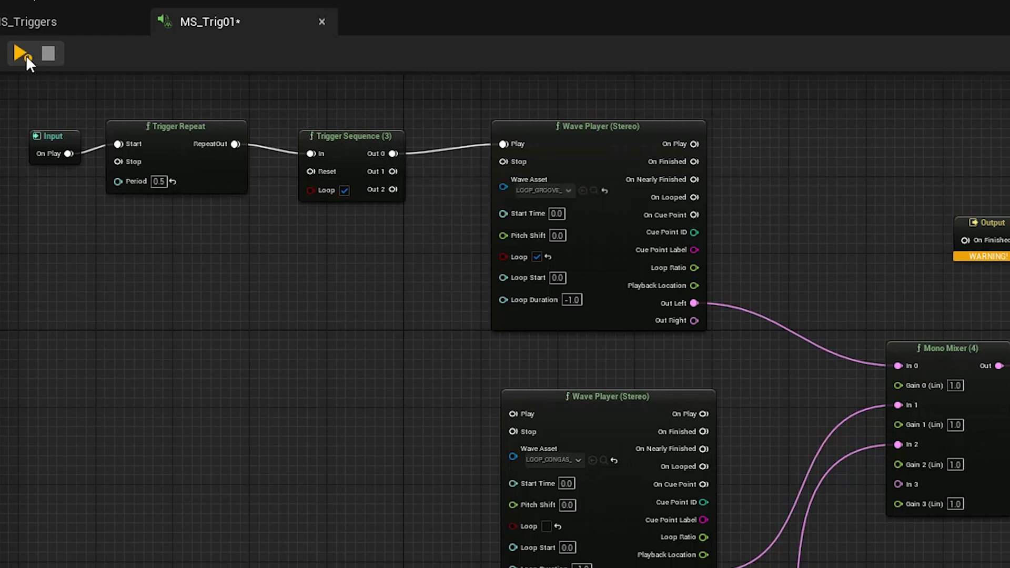
Set the first Wave Player's wave asset to CLAP_01 and preview it with the Trigger Repeat node lined up with its neighbours.
{"action": "left_click", "coordinate": [532, 188]}
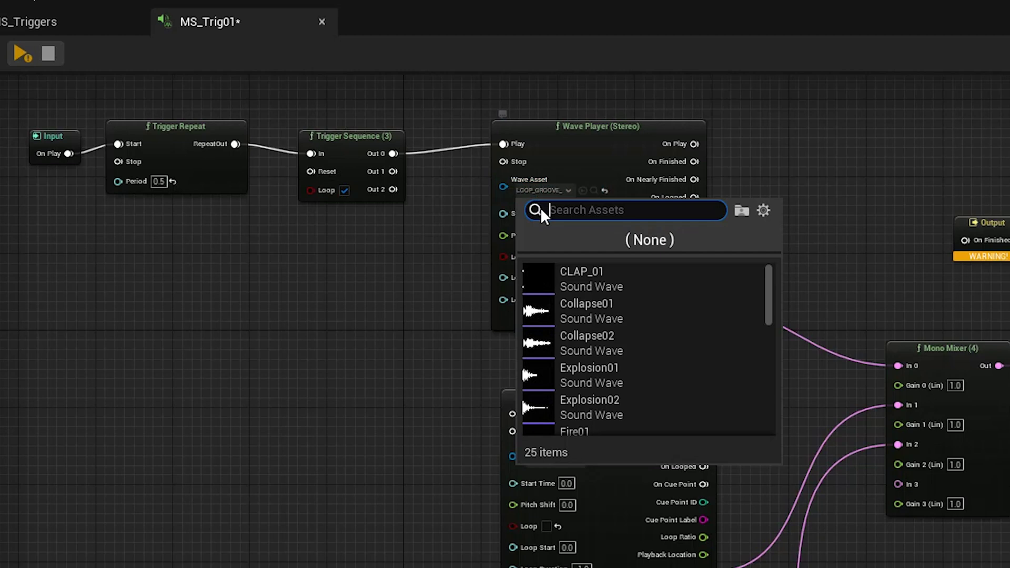
{"action": "left_click", "coordinate": [568, 279]}
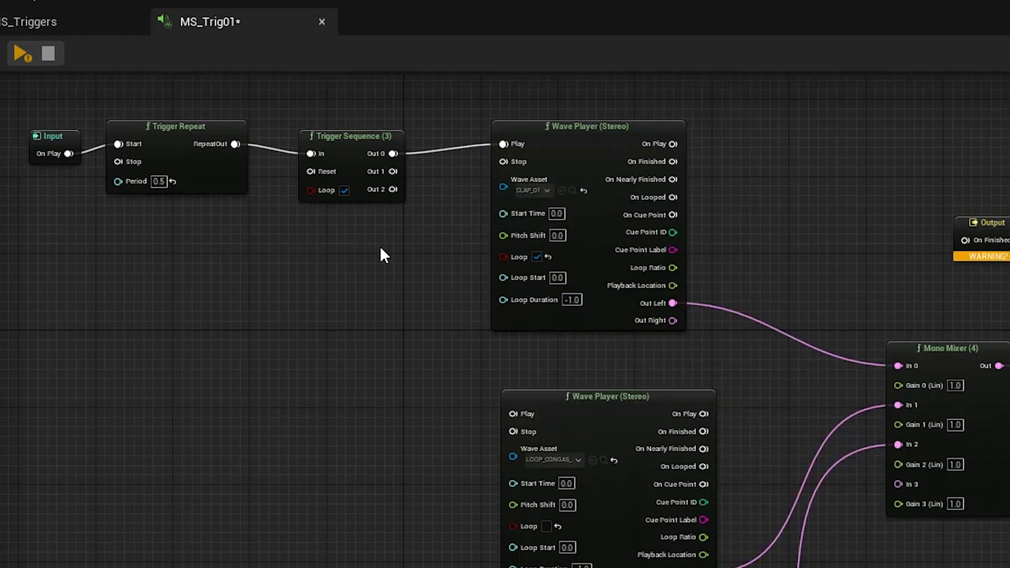
{"action": "left_click_drag", "start_coordinate": [187, 126], "coordinate": [196, 136]}
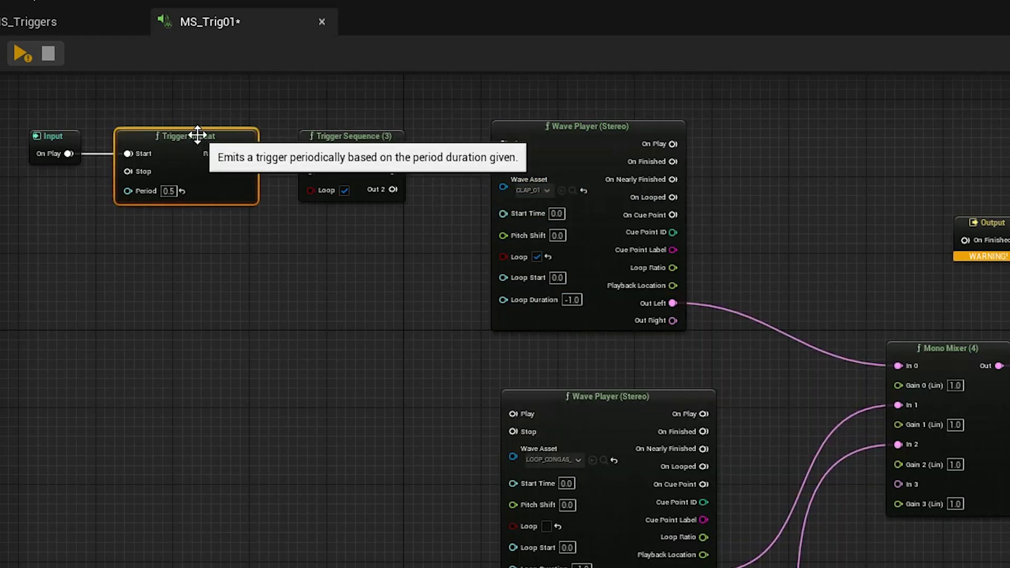
{"action": "left_click", "coordinate": [24, 54]}
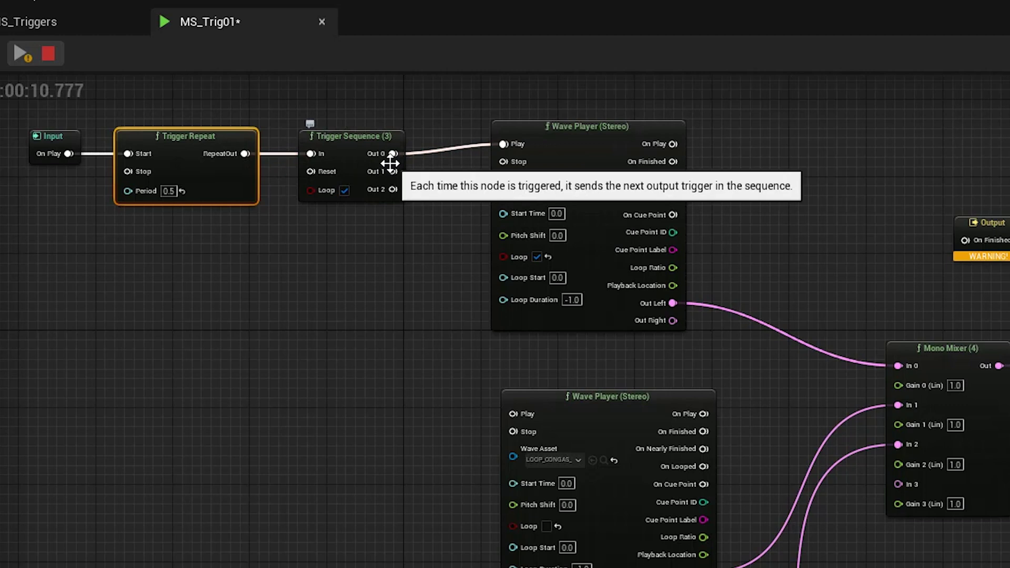
{"action": "left_click", "coordinate": [48, 54]}
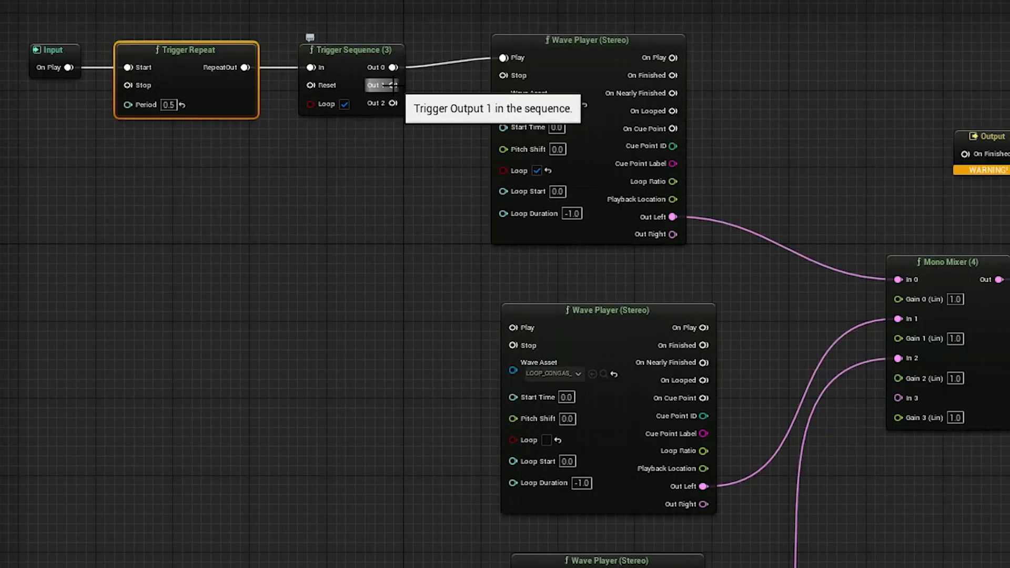
Trigger the second Wave Player from the sequence's Out 1 with Hat_01 as its wave asset, and preview the result.
{"action": "left_click_drag", "start_coordinate": [394, 171], "coordinate": [414, 194]}
{"action": "left_click_drag", "start_coordinate": [415, 110], "coordinate": [512, 328]}
{"action": "left_click", "coordinate": [557, 373]}
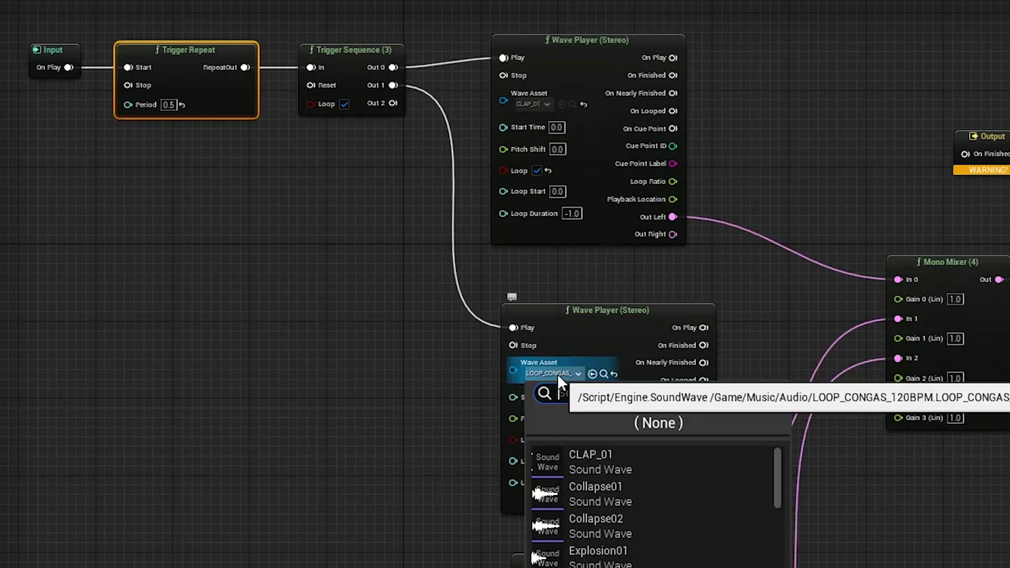
{"action": "scroll", "coordinate": [624, 502], "scroll_direction": "down", "scroll_amount": 4}
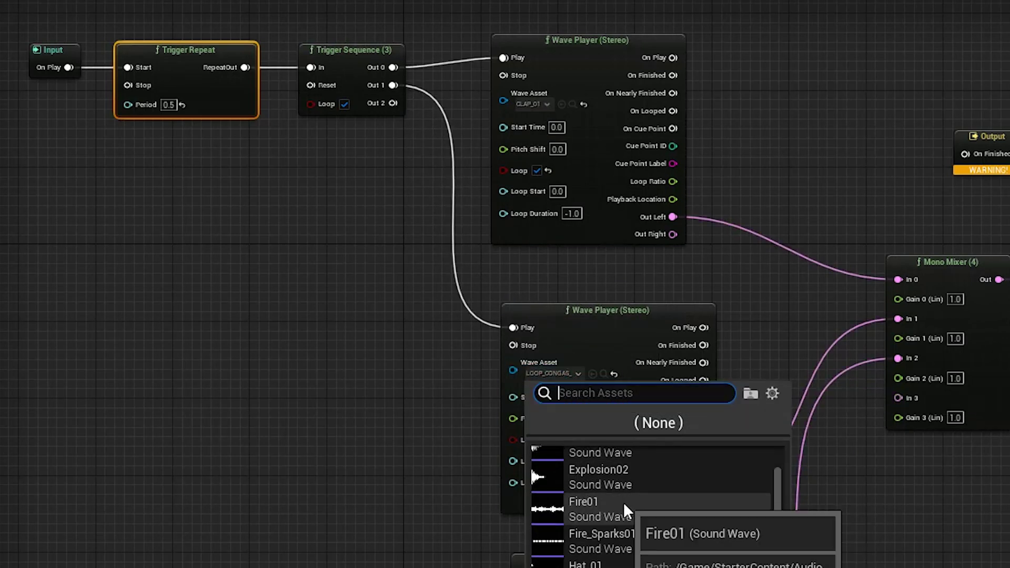
{"action": "left_click", "coordinate": [600, 558]}
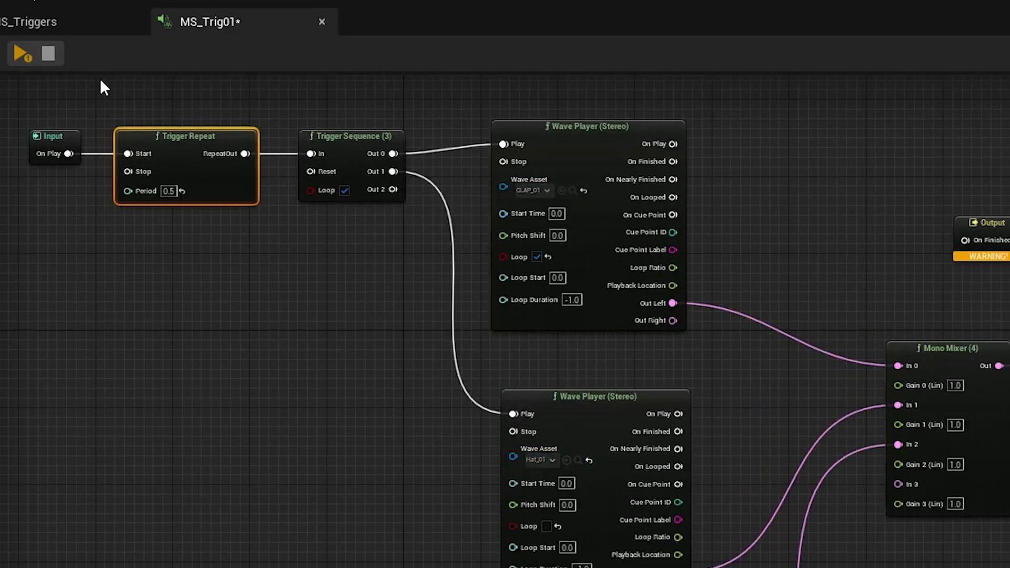
{"action": "left_click", "coordinate": [23, 53]}
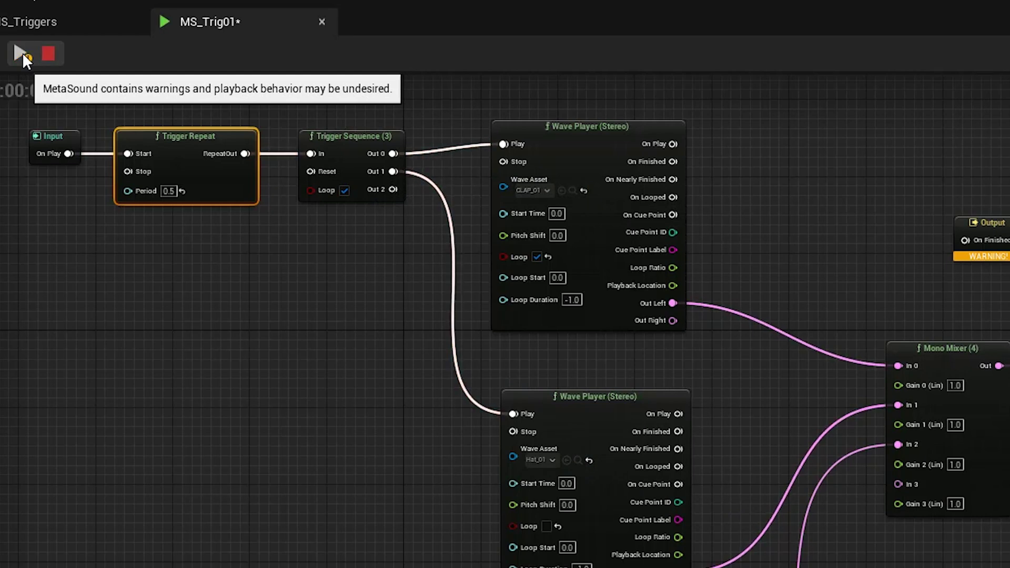
{"action": "left_click", "coordinate": [49, 52]}
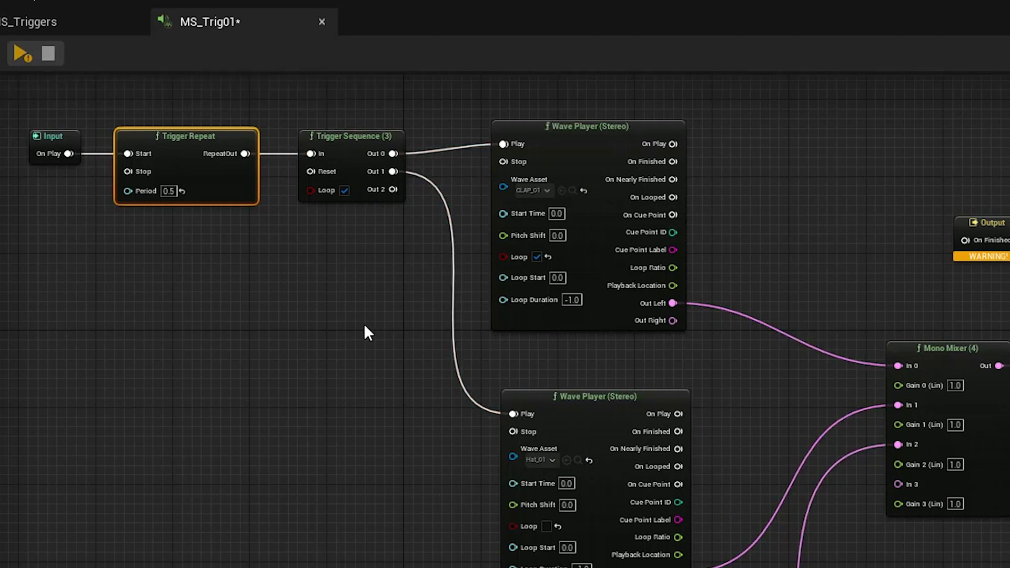
Set the third Wave Player's wave asset to SNARE_01 and connect the Trigger Sequence's Out 2 to its Play input.
{"action": "scroll", "coordinate": [382, 371], "scroll_direction": "down", "scroll_amount": 4}
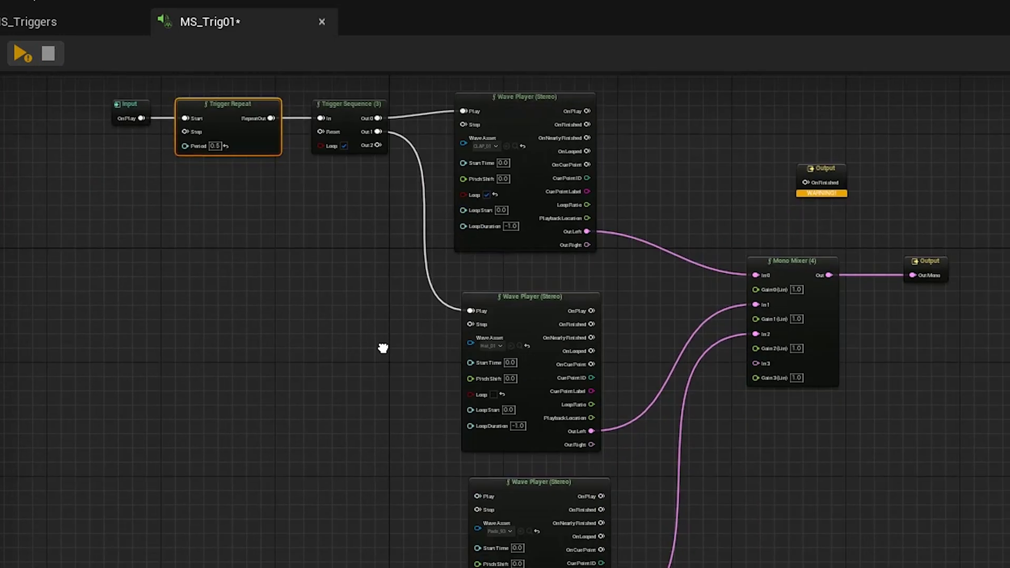
{"action": "left_click", "coordinate": [504, 519]}
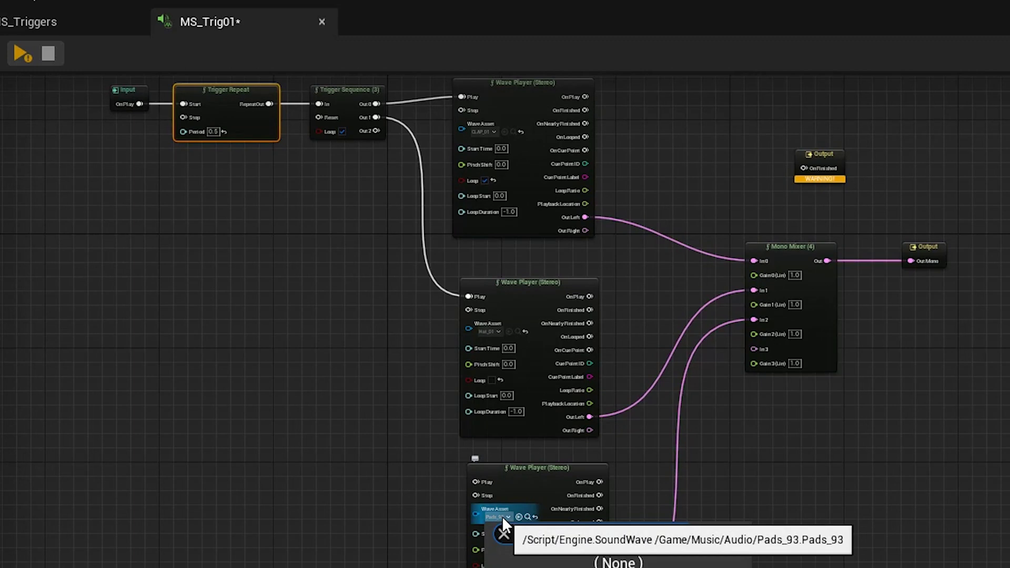
{"action": "type", "text": "snare"}
{"action": "key", "text": "Return"}
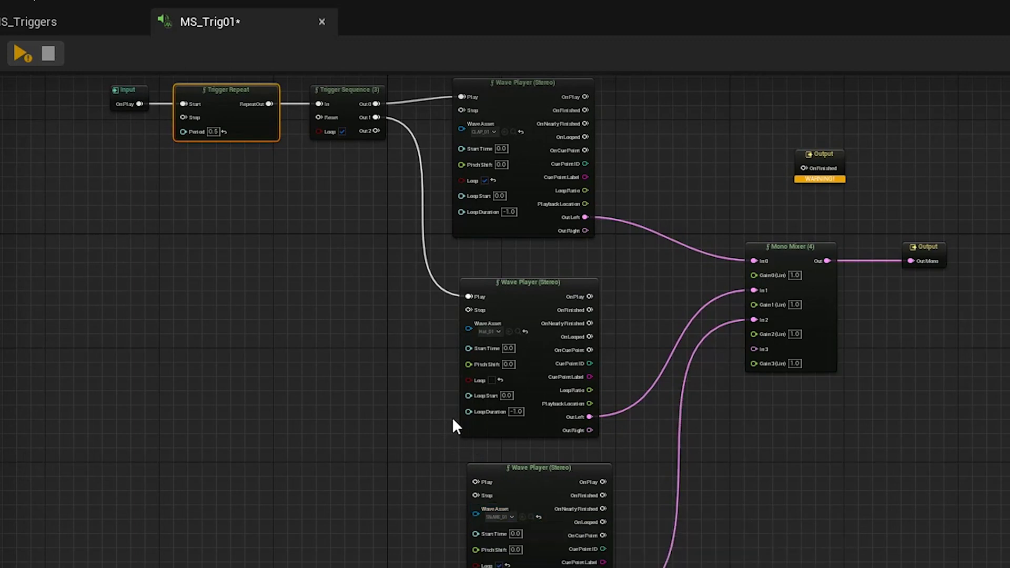
{"action": "left_click_drag", "start_coordinate": [374, 134], "coordinate": [474, 481]}
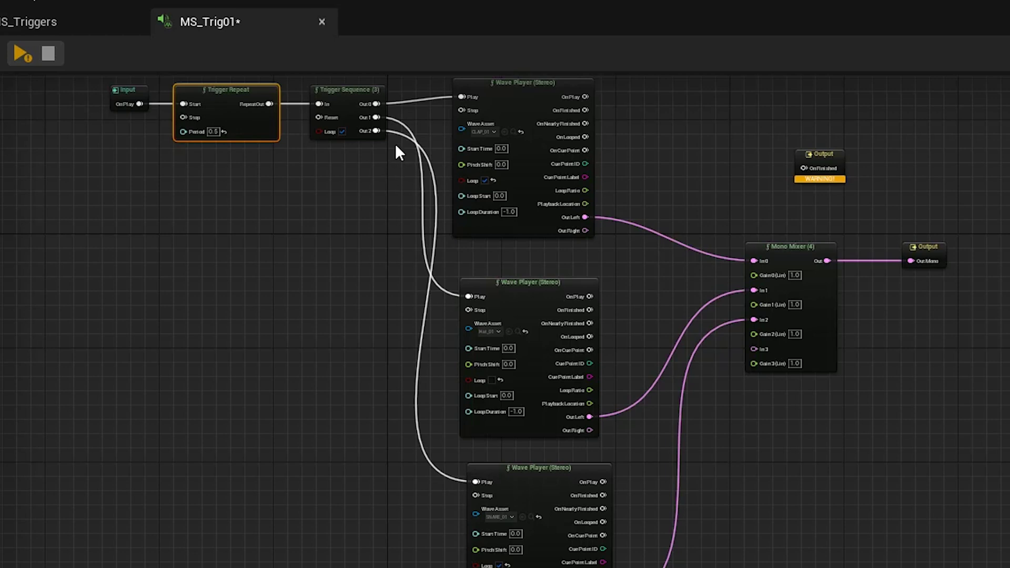
Preview the three-sound trigger sequence and stop the playback.
{"action": "left_click", "coordinate": [24, 47]}
{"action": "right_click_drag", "start_coordinate": [250, 214], "coordinate": [324, 249]}
{"action": "left_click", "coordinate": [48, 54]}
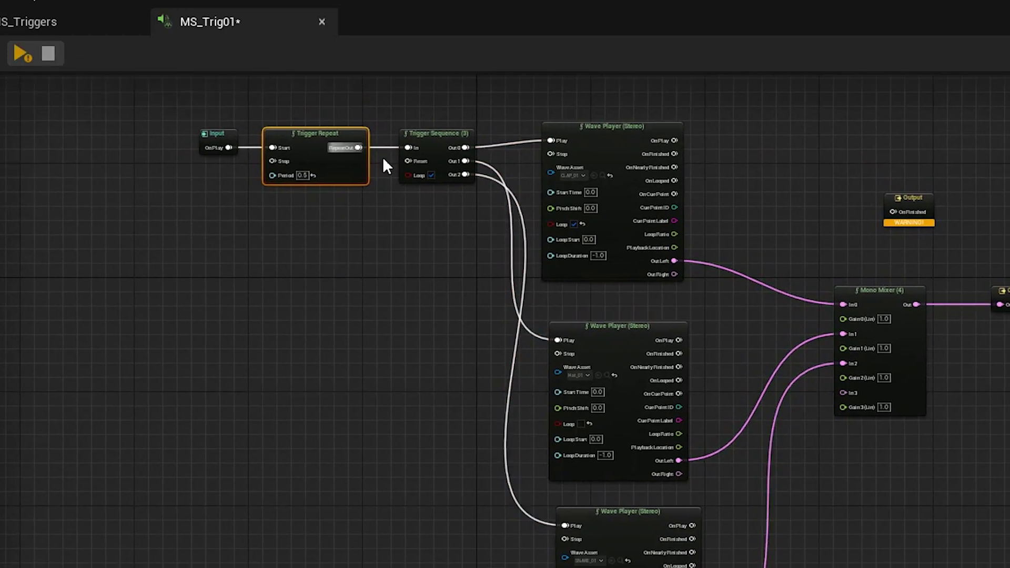
Disable Loop on the Trigger Sequence node and start playback of the MetaSound.
{"action": "left_click", "coordinate": [432, 176]}
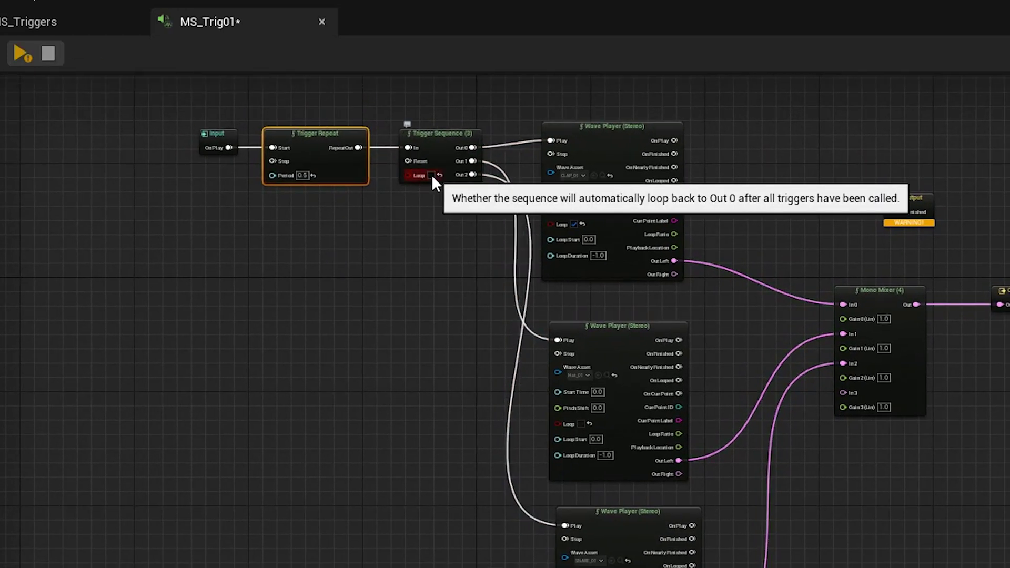
{"action": "left_click", "coordinate": [16, 50]}
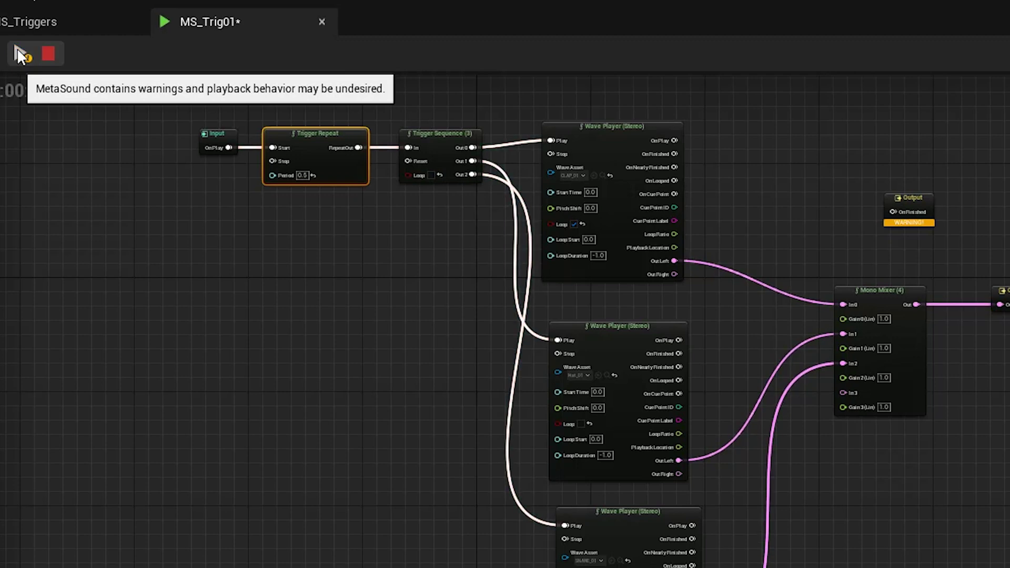
Stop playback and drive the Trigger Repeat's Period from a new BPM To Seconds node set to 110 BPM.
{"action": "left_click", "coordinate": [47, 51]}
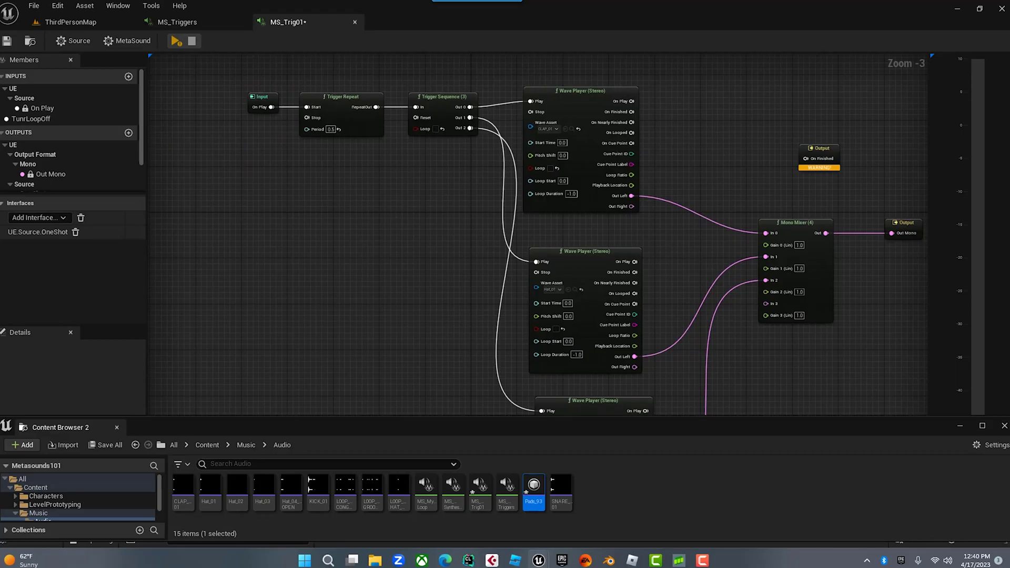
{"action": "right_click_drag", "start_coordinate": [397, 215], "coordinate": [392, 202]}
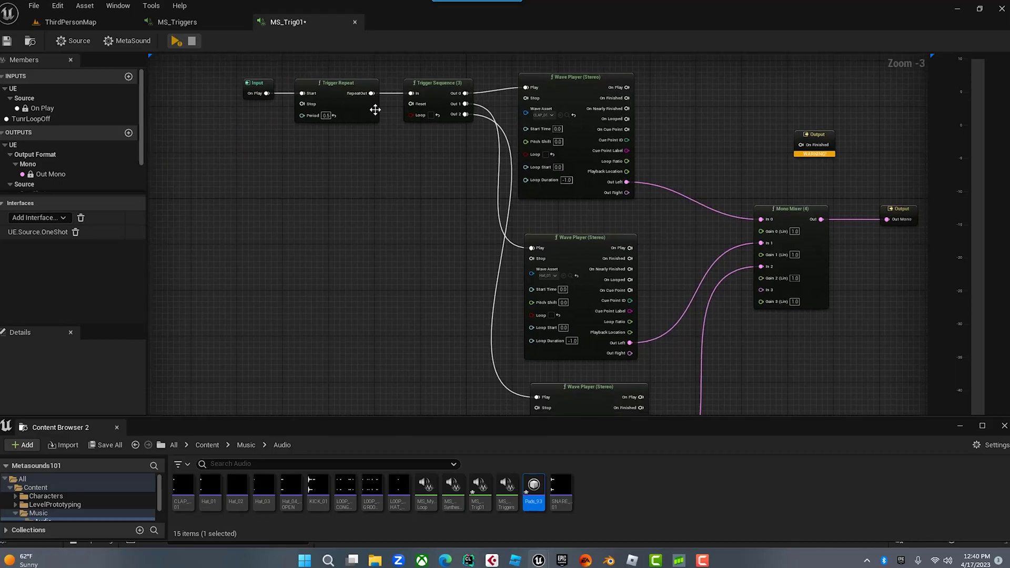
{"action": "left_click_drag", "start_coordinate": [302, 115], "coordinate": [267, 135]}
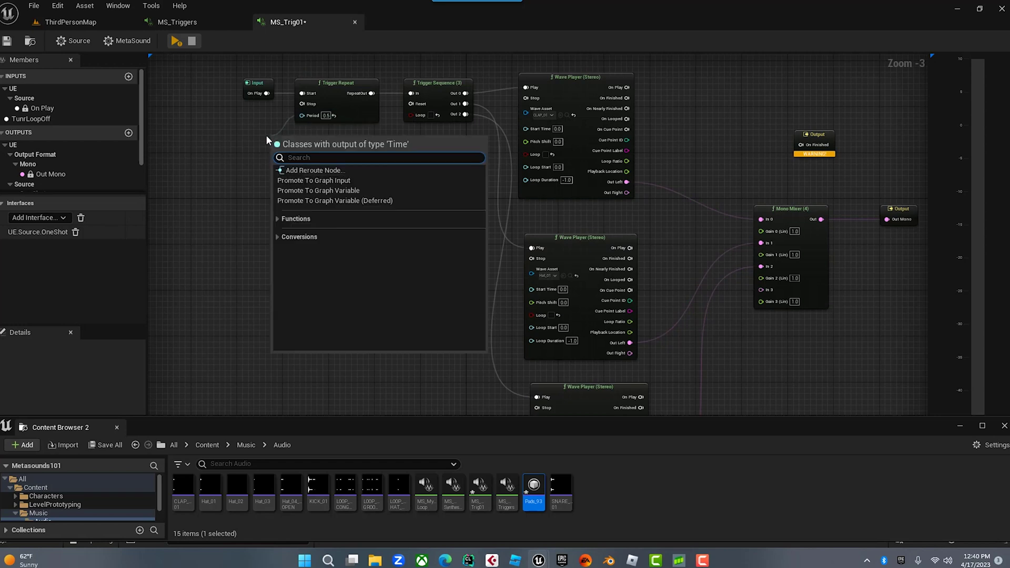
{"action": "type", "text": "bpm"}
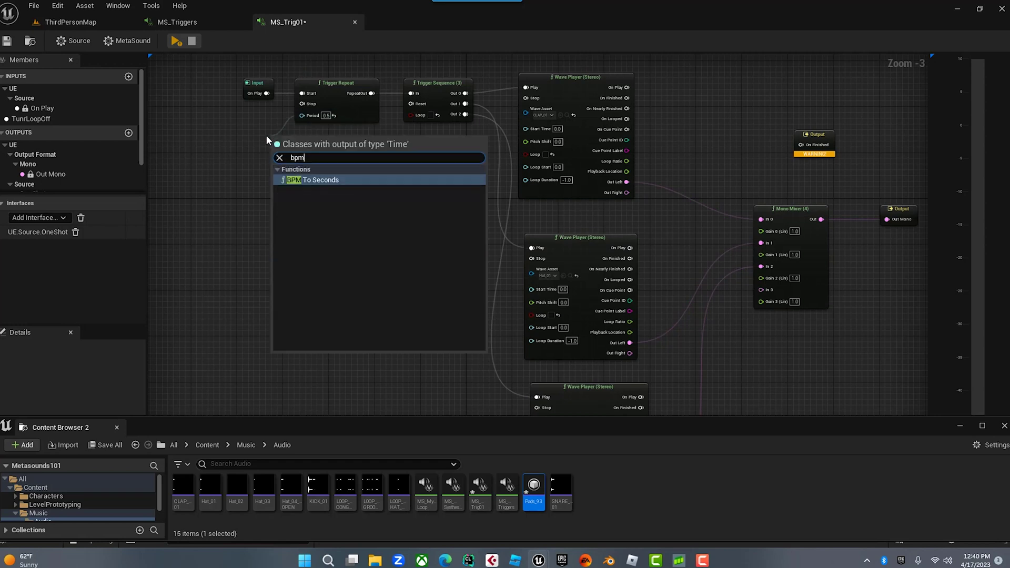
{"action": "left_click", "coordinate": [332, 176]}
{"action": "left_click_drag", "start_coordinate": [308, 145], "coordinate": [223, 132]}
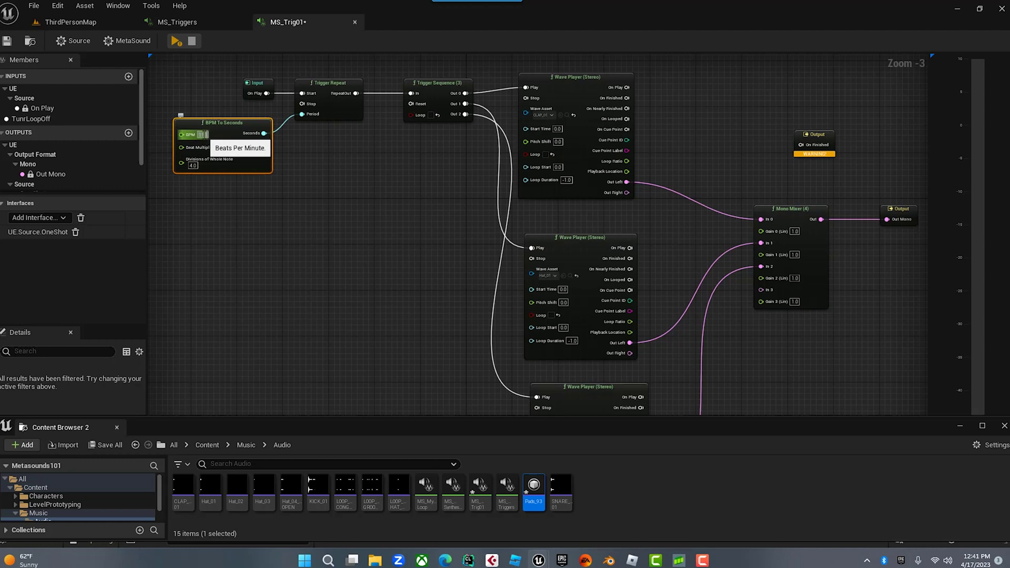
{"action": "left_click", "coordinate": [315, 179]}
{"action": "left_click", "coordinate": [258, 87]}
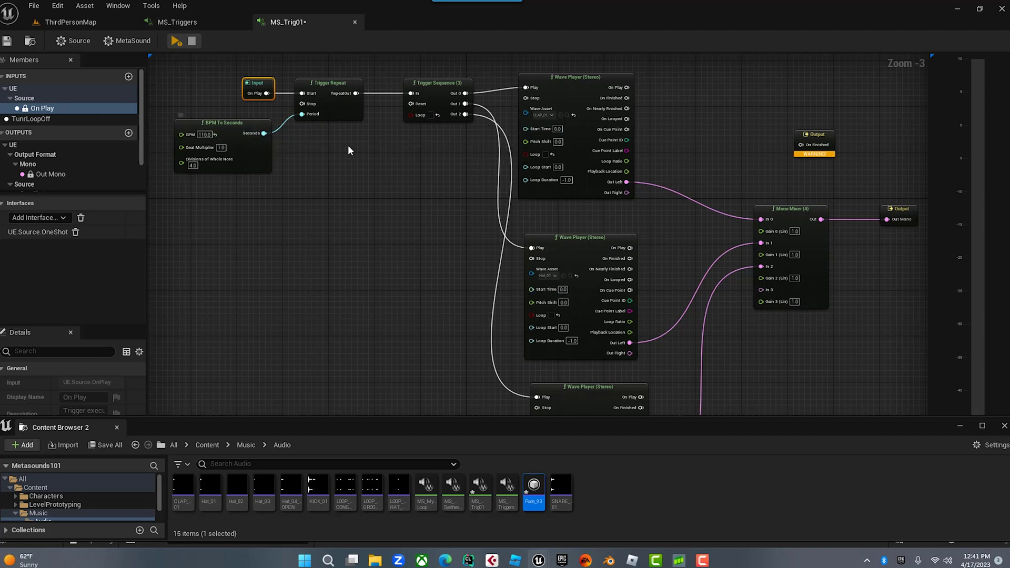
Enable Loop on the Trigger Sequence node and preview the sequence at the new tempo.
{"action": "left_click", "coordinate": [432, 116]}
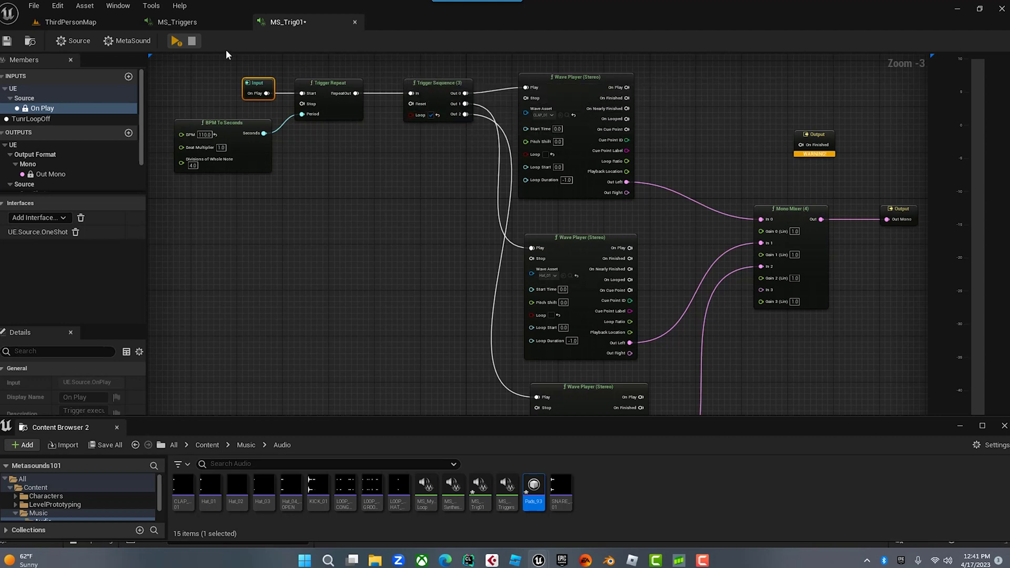
{"action": "left_click", "coordinate": [176, 40]}
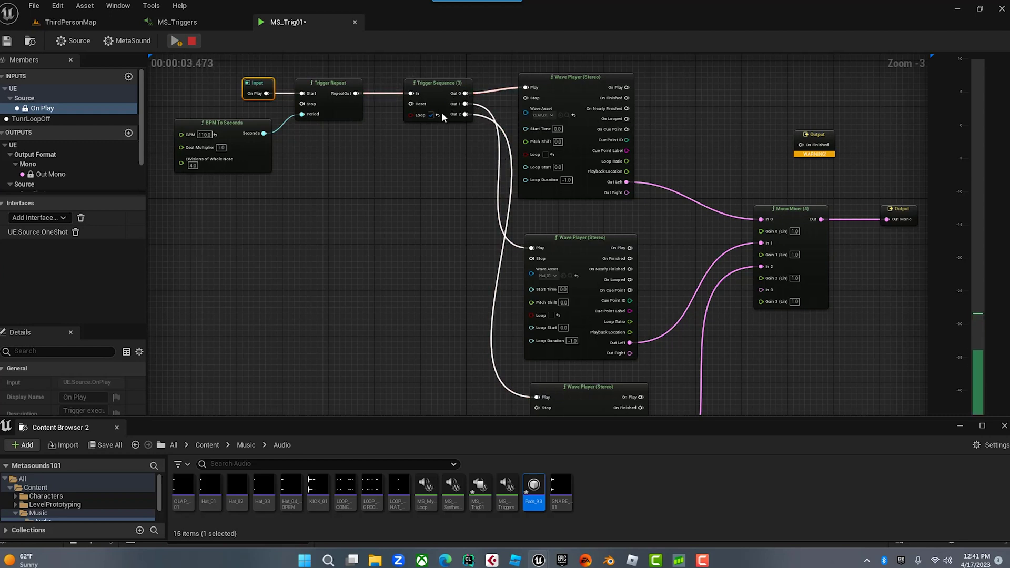
{"action": "left_click", "coordinate": [193, 41]}
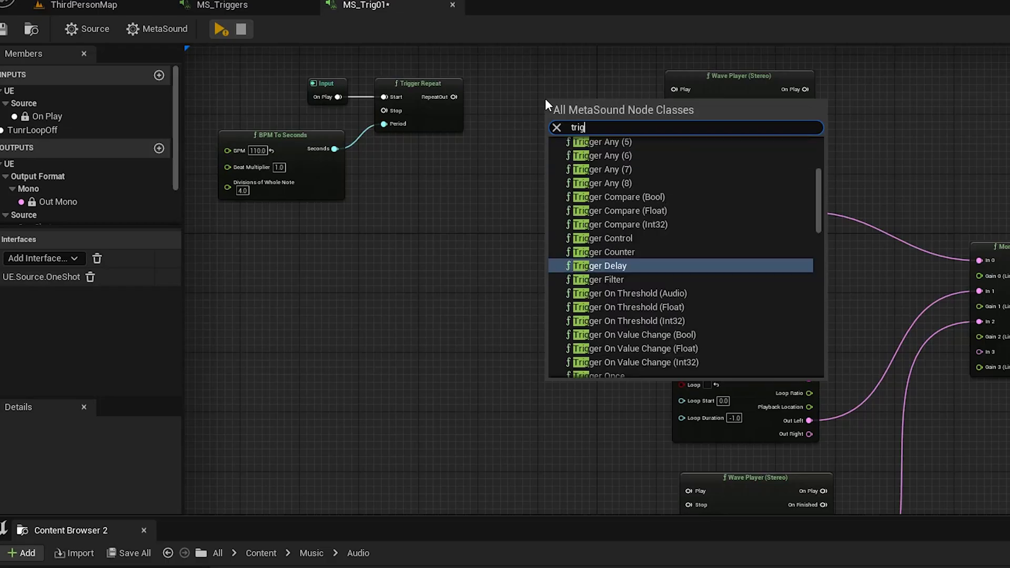
Add a Trigger Sequence (6) node before the Wave Players and connect the Trigger Repeat's RepeatOut to its In.
{"action": "type", "text": "se"}
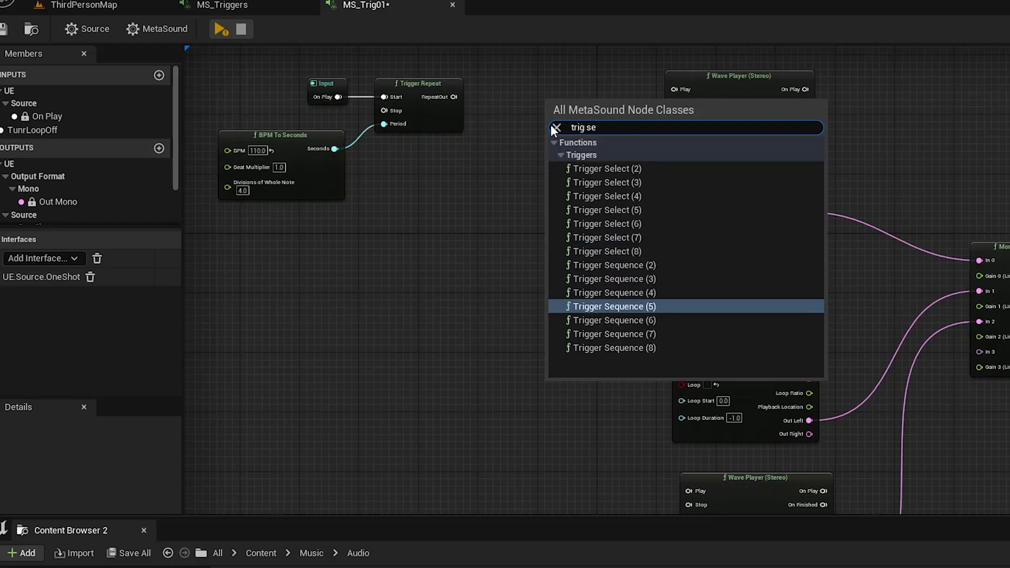
{"action": "left_click", "coordinate": [629, 321]}
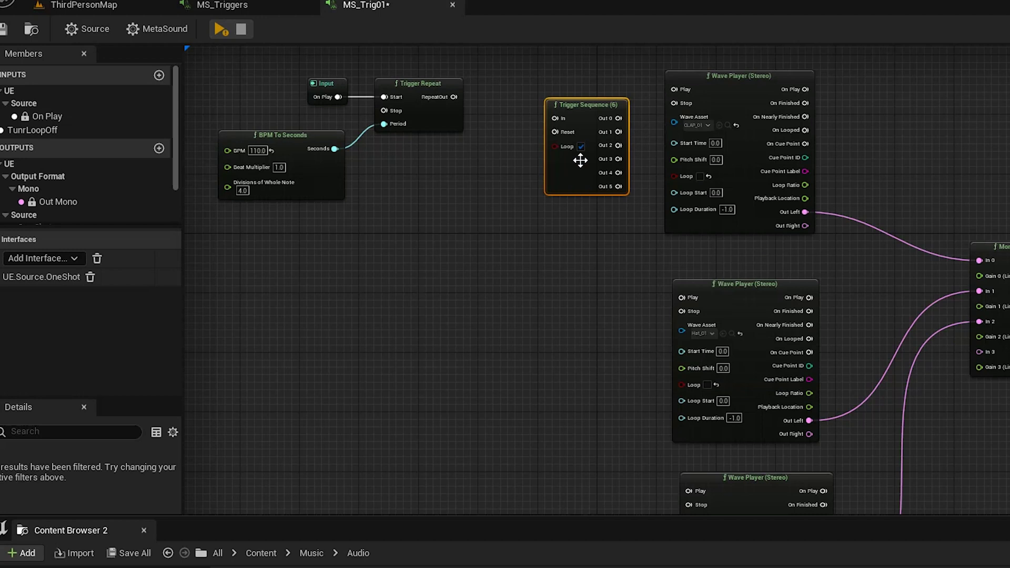
{"action": "left_click_drag", "start_coordinate": [575, 111], "coordinate": [533, 101]}
{"action": "left_click_drag", "start_coordinate": [455, 97], "coordinate": [510, 105]}
Connect the sequence's Out 0, Out 1 and Out 3 to the Play inputs of the first, second and third Wave Players, and preview the result.
{"action": "left_click_drag", "start_coordinate": [574, 104], "coordinate": [675, 90]}
{"action": "left_click_drag", "start_coordinate": [574, 118], "coordinate": [681, 297]}
{"action": "right_click_drag", "start_coordinate": [652, 306], "coordinate": [637, 270]}
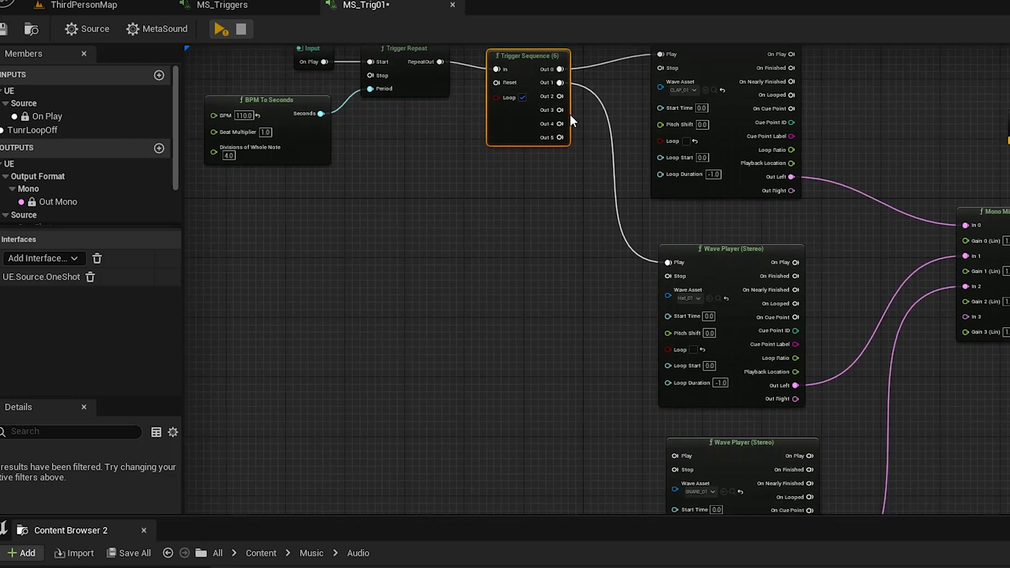
{"action": "left_click_drag", "start_coordinate": [560, 109], "coordinate": [674, 456]}
{"action": "right_click_drag", "start_coordinate": [545, 305], "coordinate": [553, 327]}
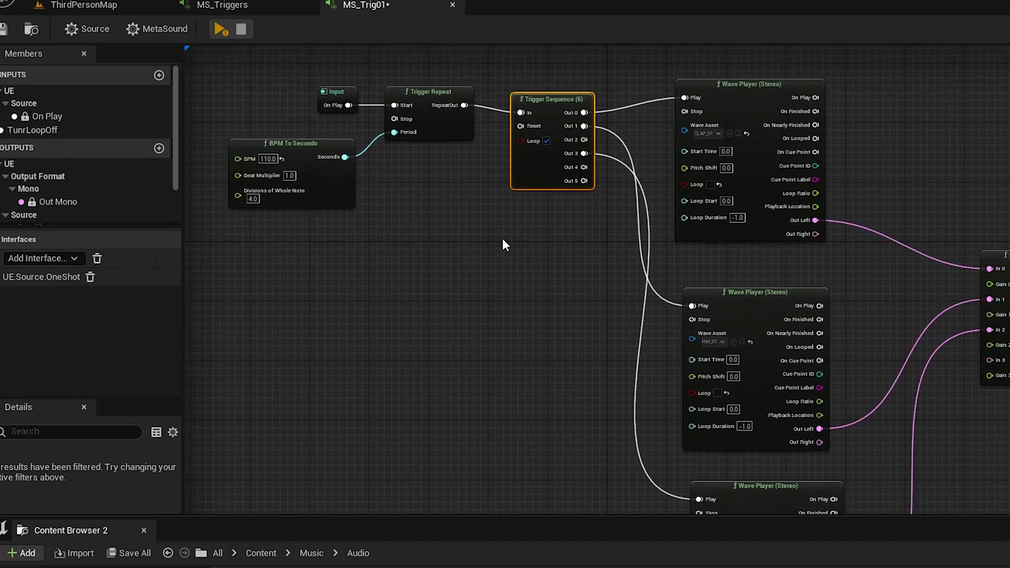
{"action": "left_click", "coordinate": [219, 30]}
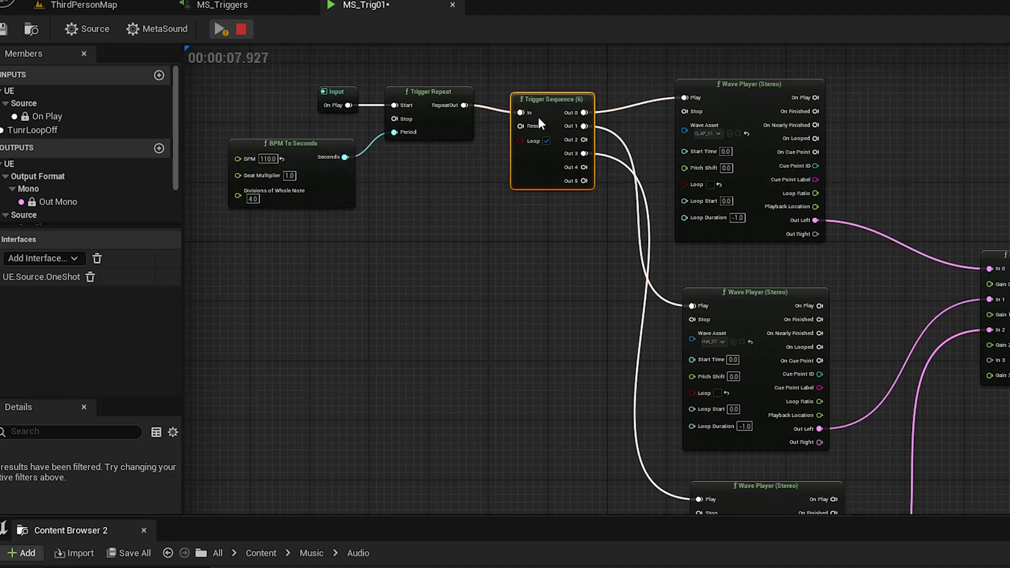
{"action": "left_click", "coordinate": [241, 30]}
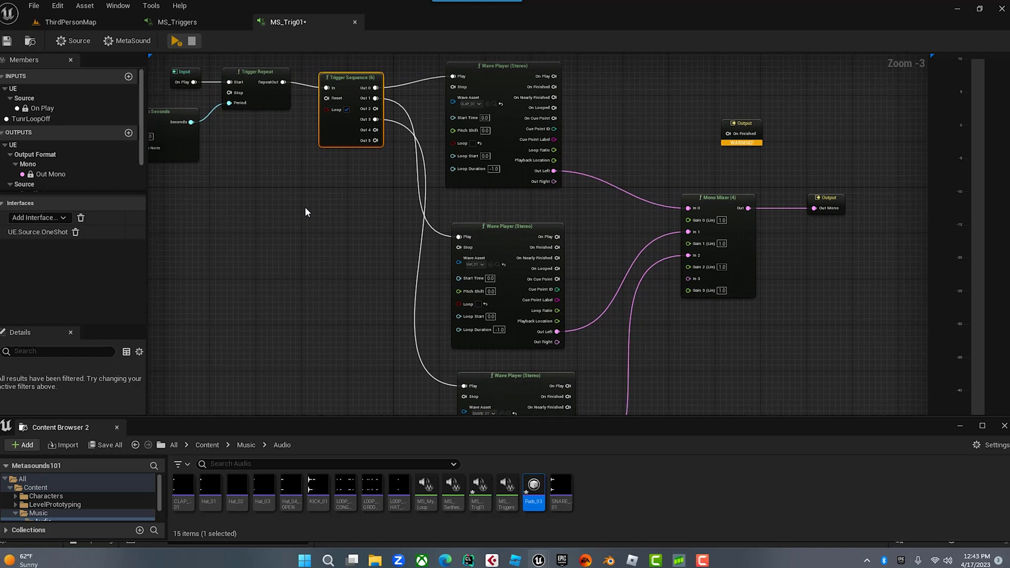
Add a Trigger Counter node in the free area below the Trigger Sequence.
{"action": "right_click", "coordinate": [305, 207]}
{"action": "type", "text": "trigger"}
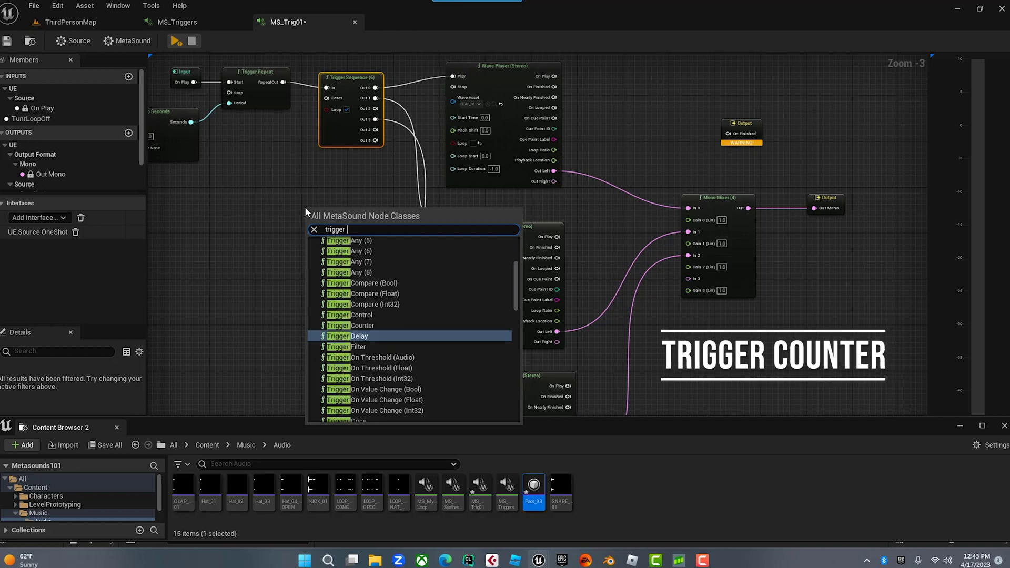
{"action": "left_click", "coordinate": [370, 323]}
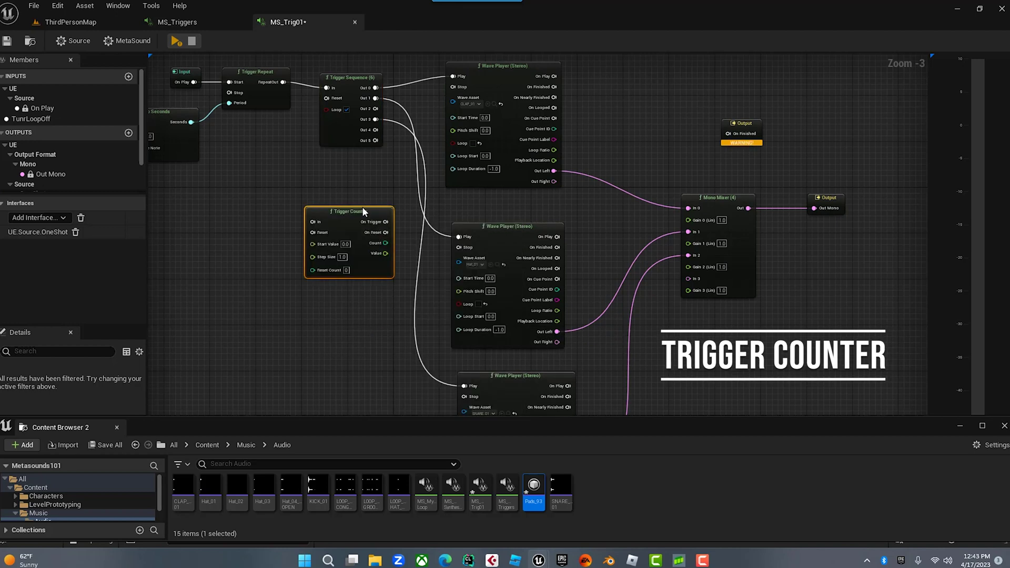
{"action": "right_click_drag", "start_coordinate": [325, 175], "coordinate": [459, 194]}
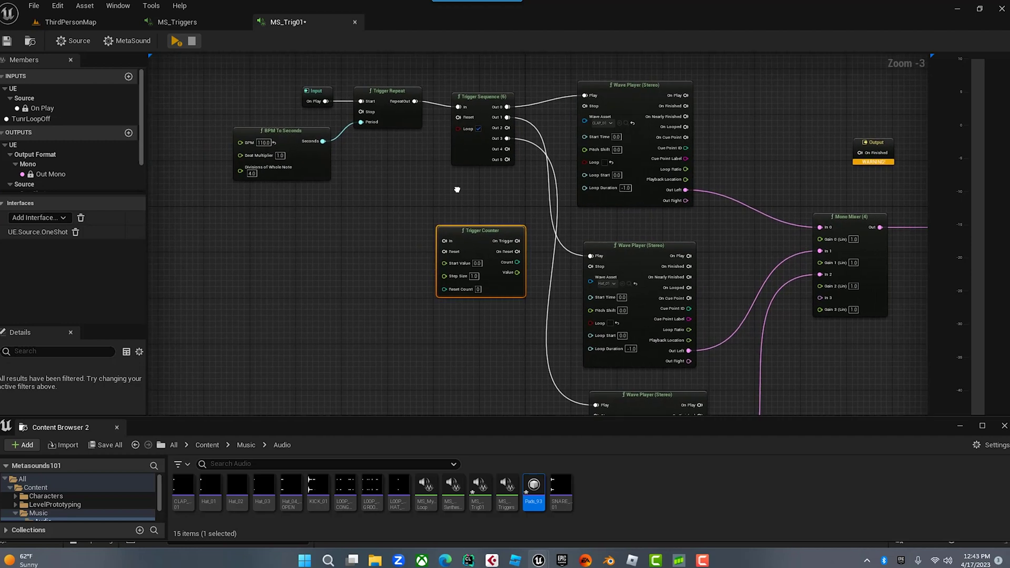
{"action": "left_click_drag", "start_coordinate": [399, 172], "coordinate": [399, 171]}
Place the Trigger Counter between Trigger Repeat and Trigger Sequence, linking RepeatOut to its In and its On Trigger to the sequence's In.
{"action": "left_click_drag", "start_coordinate": [385, 88], "coordinate": [311, 89]}
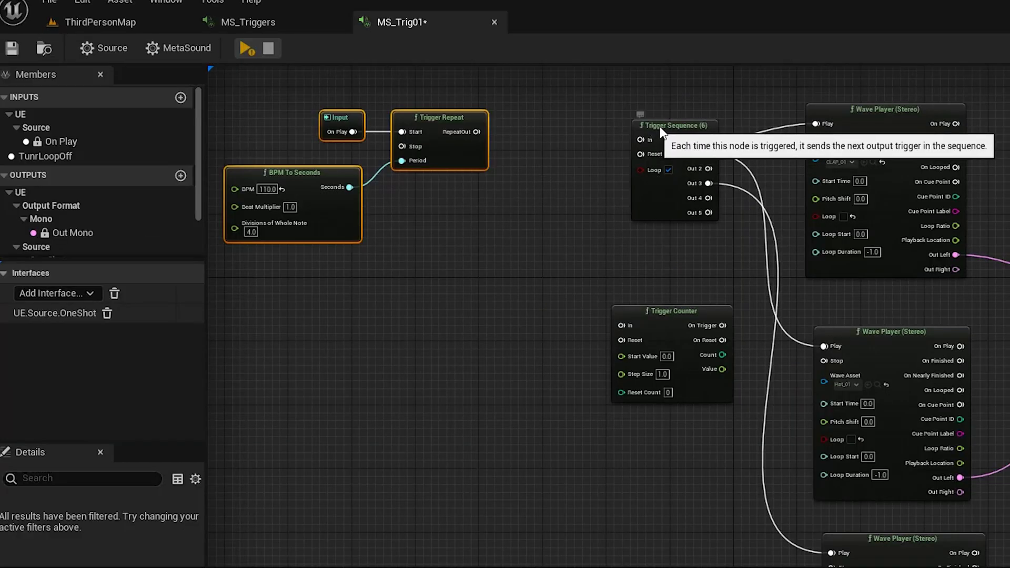
{"action": "left_click_drag", "start_coordinate": [477, 96], "coordinate": [513, 97]}
{"action": "left_click", "coordinate": [475, 203]}
{"action": "left_click_drag", "start_coordinate": [679, 313], "coordinate": [581, 122]}
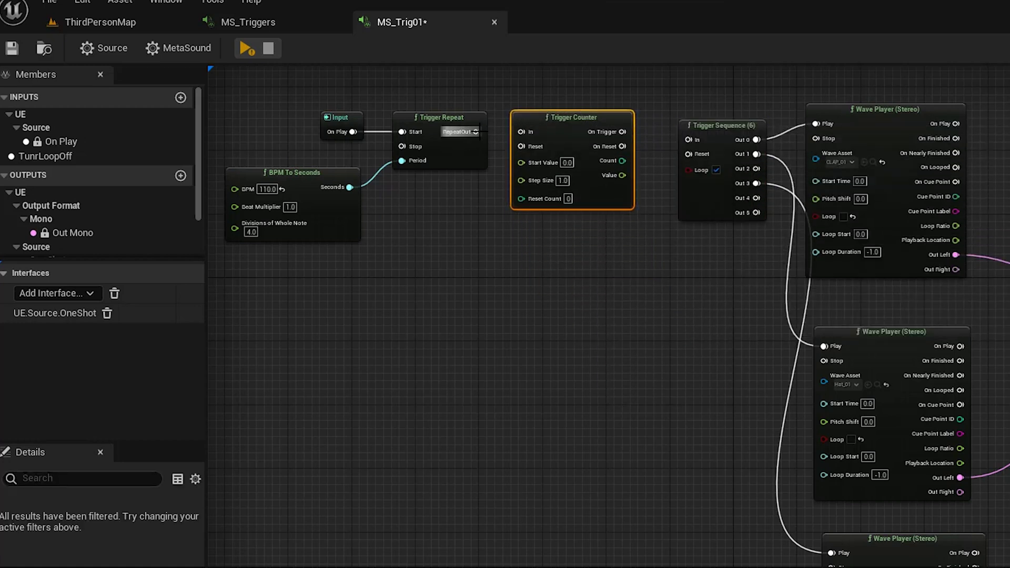
{"action": "left_click_drag", "start_coordinate": [521, 138], "coordinate": [522, 135]}
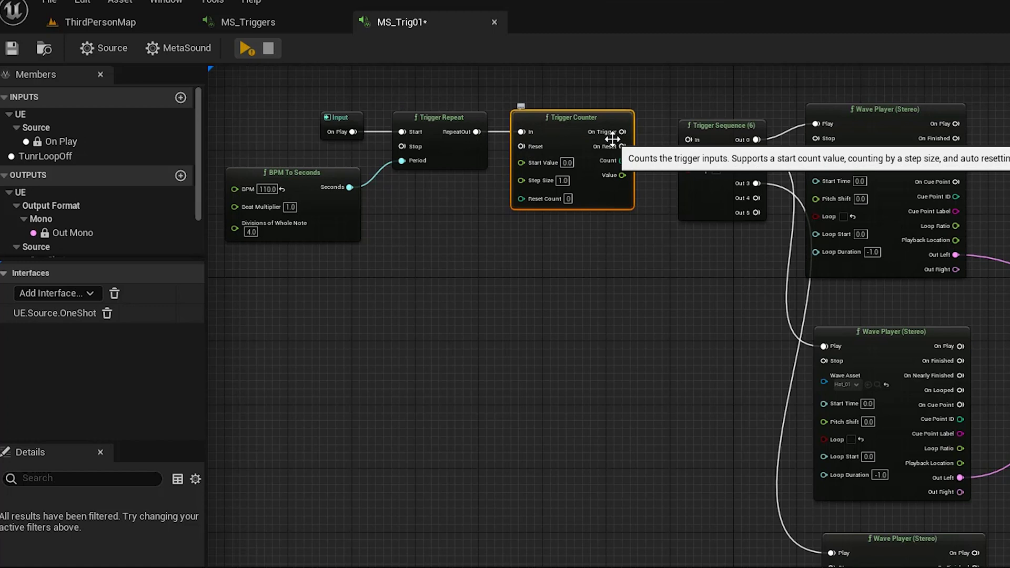
{"action": "left_click_drag", "start_coordinate": [623, 132], "coordinate": [690, 140]}
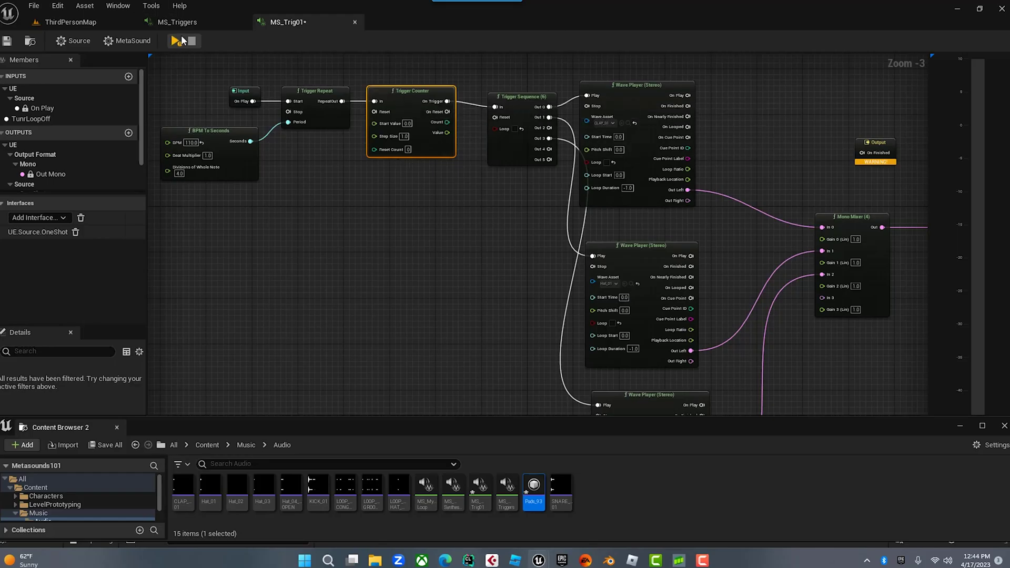
Preview the Trigger Counter chain with Loop disabled on the Trigger Sequence, and stop the playback.
{"action": "left_click", "coordinate": [176, 41]}
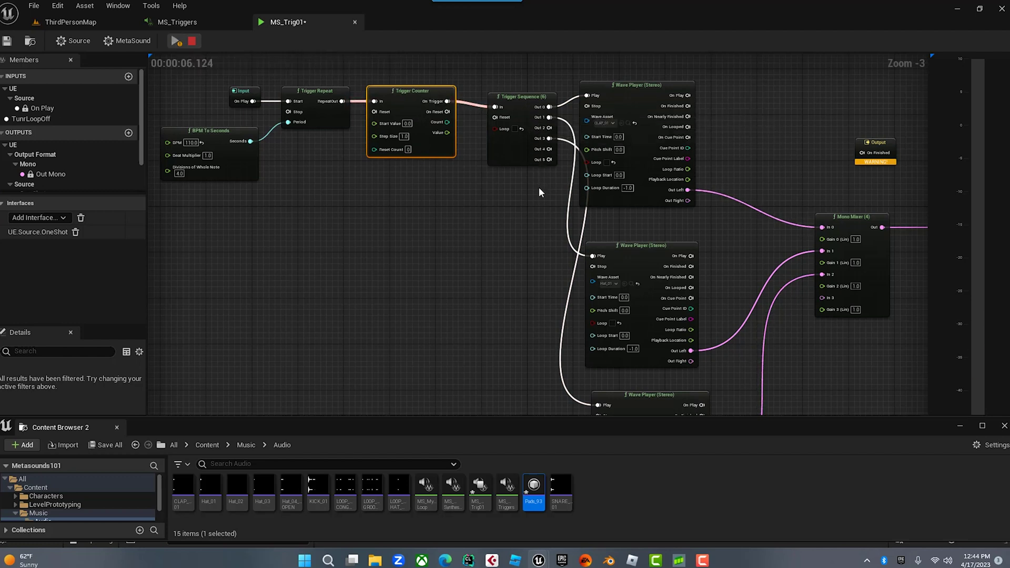
{"action": "left_click", "coordinate": [192, 42]}
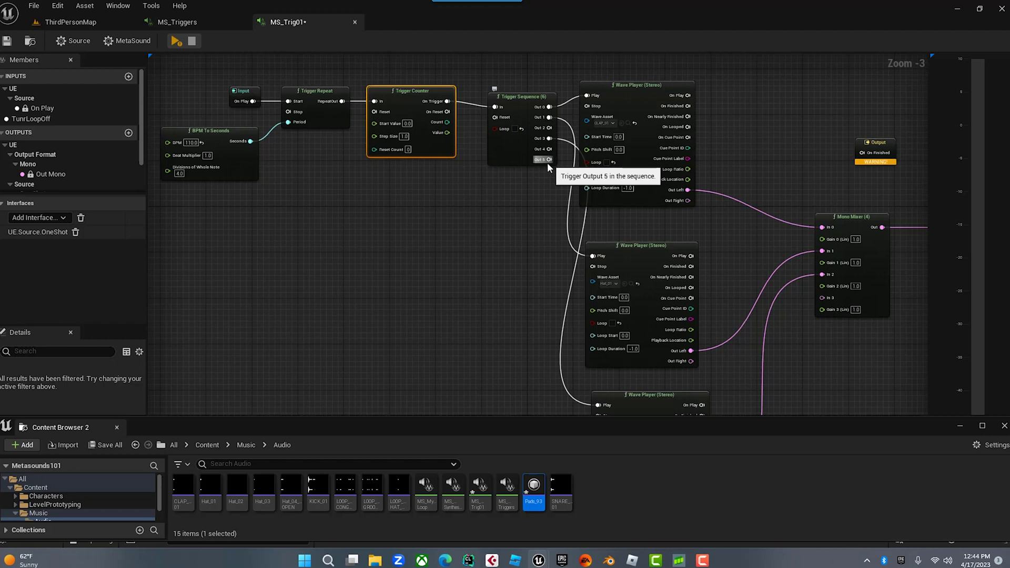
Align the Trigger Sequence with the Trigger Counter and set the counter's Reset Count to 5.
{"action": "left_click_drag", "start_coordinate": [517, 97], "coordinate": [517, 90]}
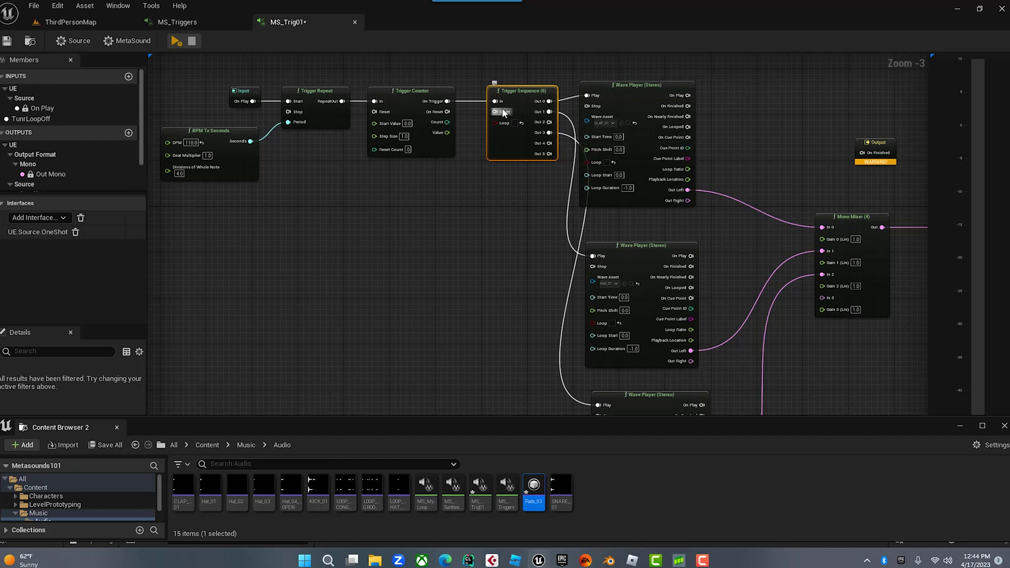
{"action": "left_click_drag", "start_coordinate": [432, 94], "coordinate": [437, 94]}
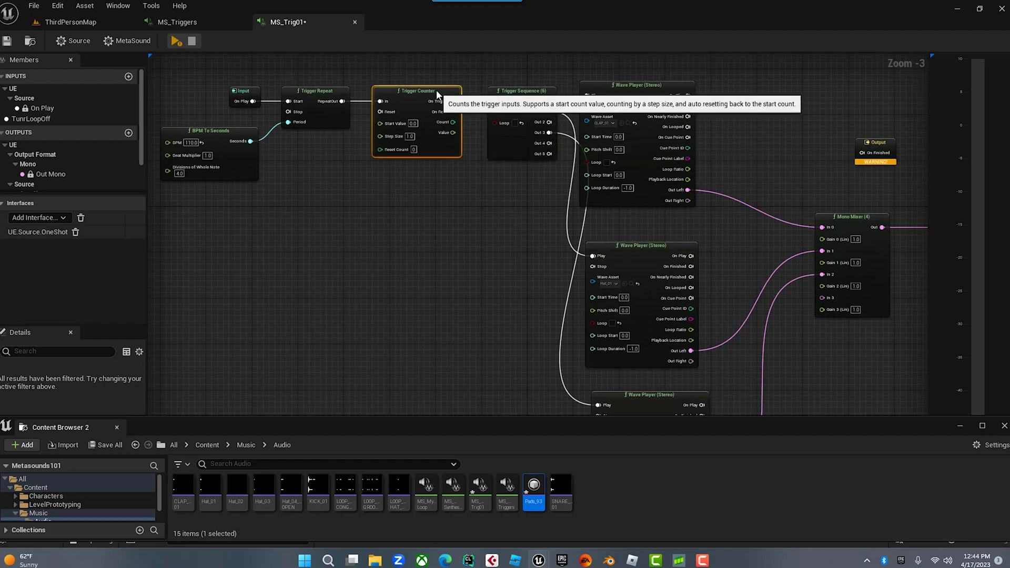
{"action": "left_click", "coordinate": [330, 95]}
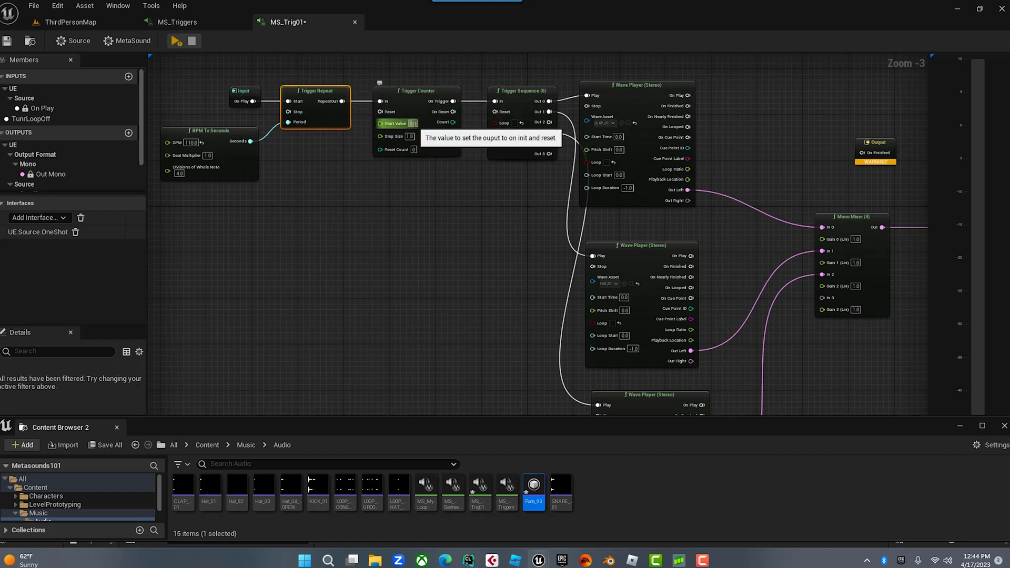
{"action": "mouse_move", "coordinate": [404, 135]}
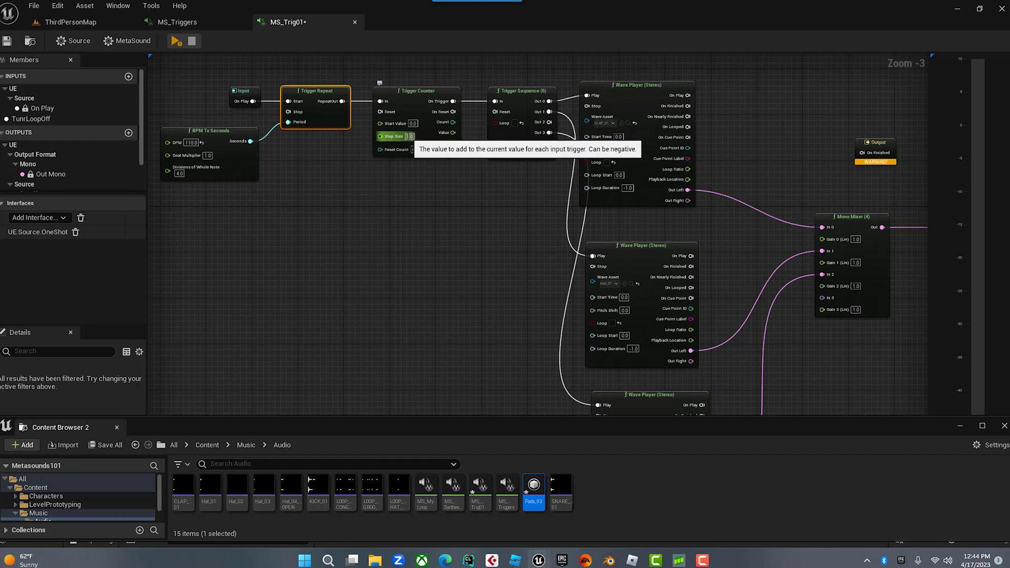
{"action": "left_click", "coordinate": [408, 137]}
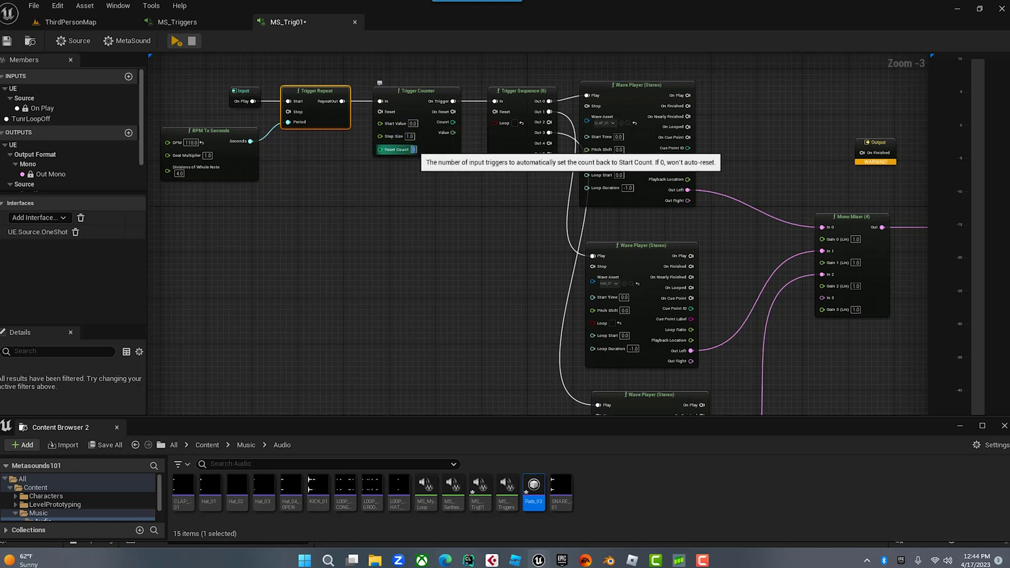
{"action": "type", "text": "5"}
{"action": "left_click", "coordinate": [409, 179]}
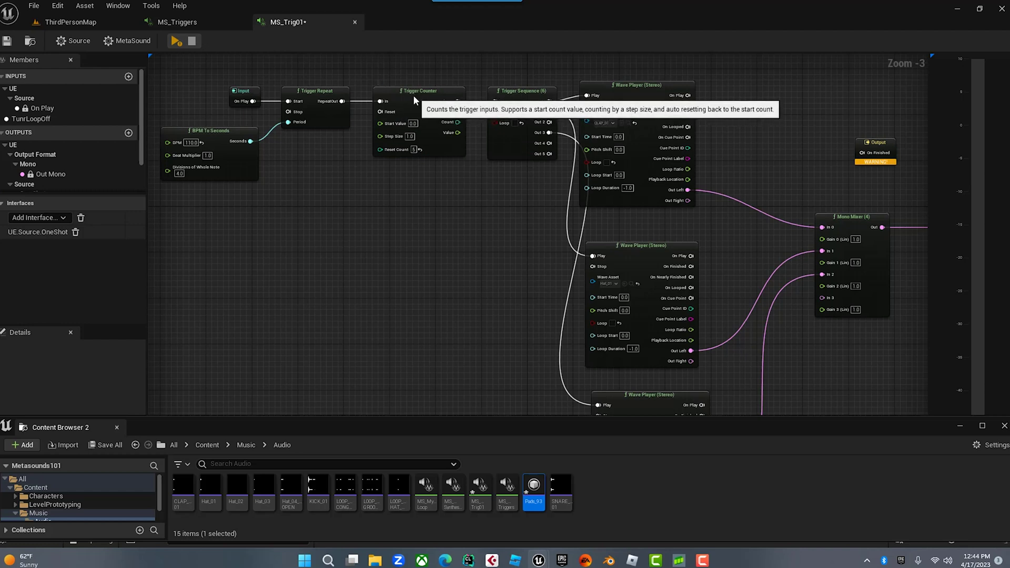
Connect the Trigger Counter's On Reset to the Trigger Sequence's Reset, and preview the resetting sequence.
{"action": "left_click_drag", "start_coordinate": [415, 100], "coordinate": [409, 100]}
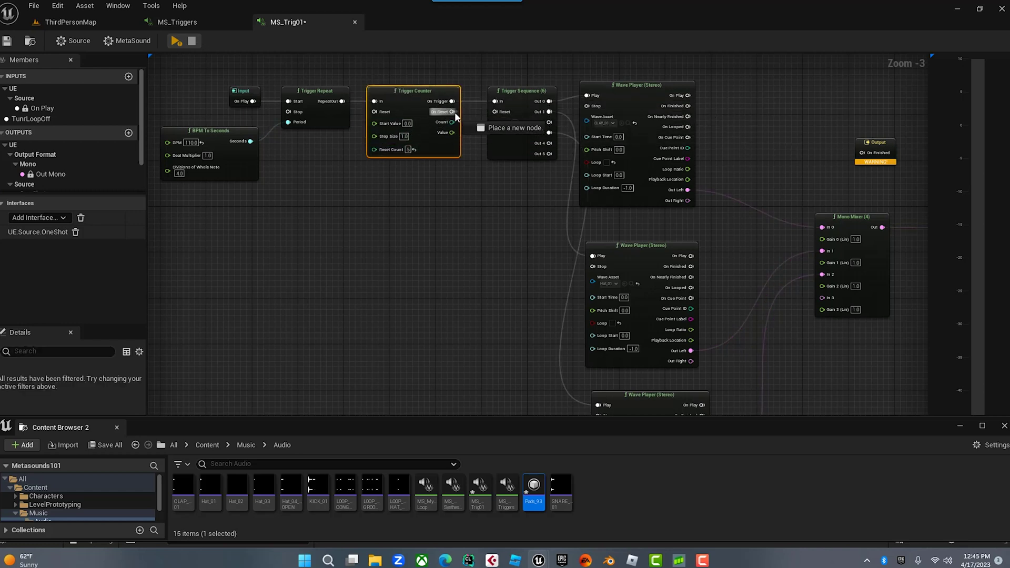
{"action": "left_click_drag", "start_coordinate": [465, 121], "coordinate": [481, 166]}
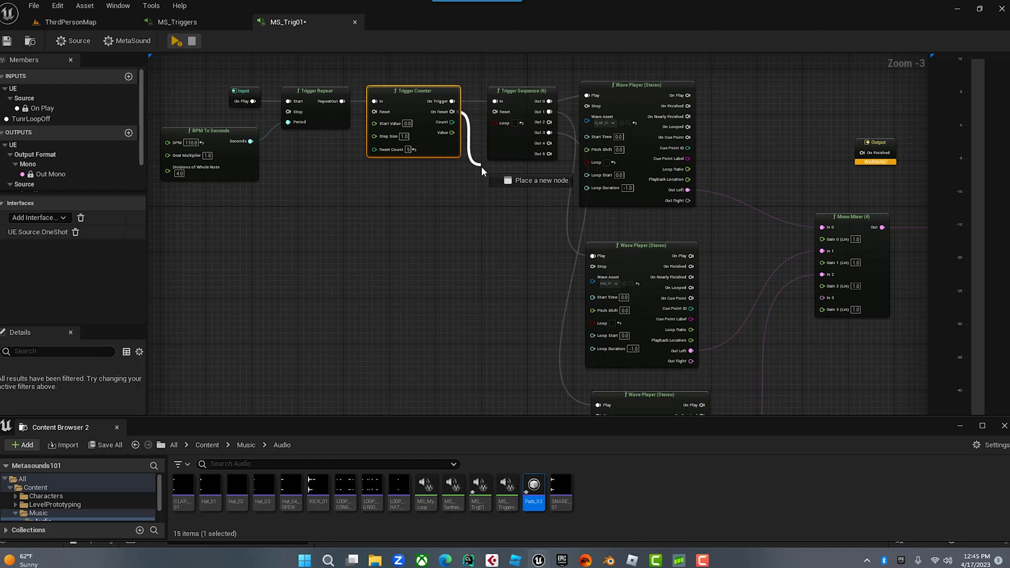
{"action": "left_click_drag", "start_coordinate": [488, 113], "coordinate": [493, 112]}
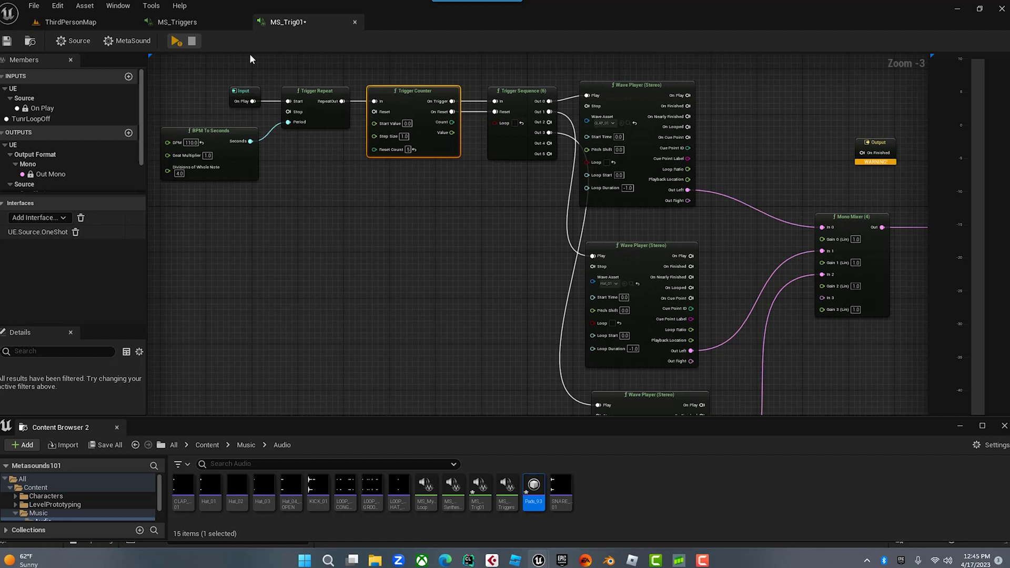
{"action": "left_click", "coordinate": [177, 42]}
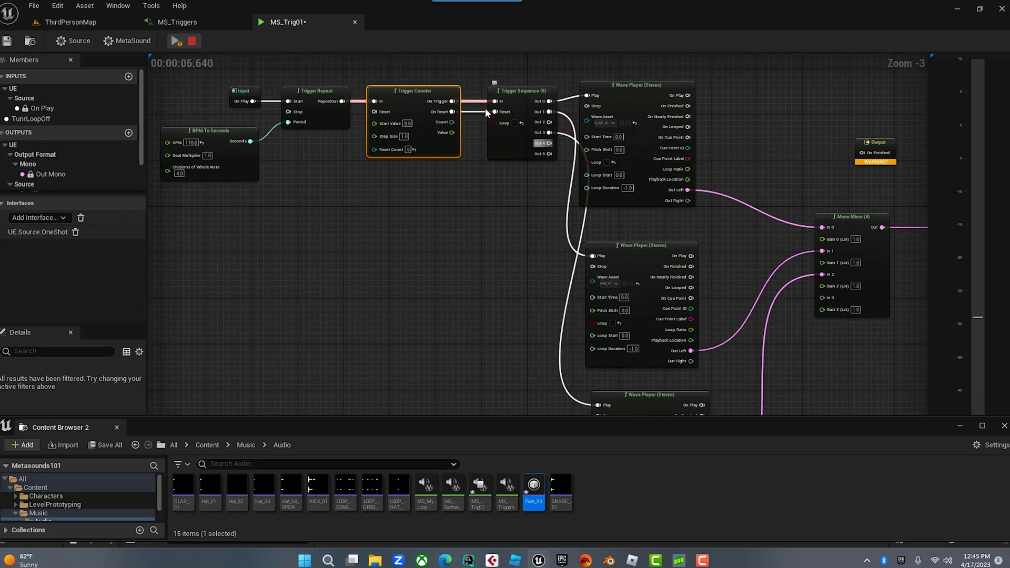
{"action": "key", "text": "space"}
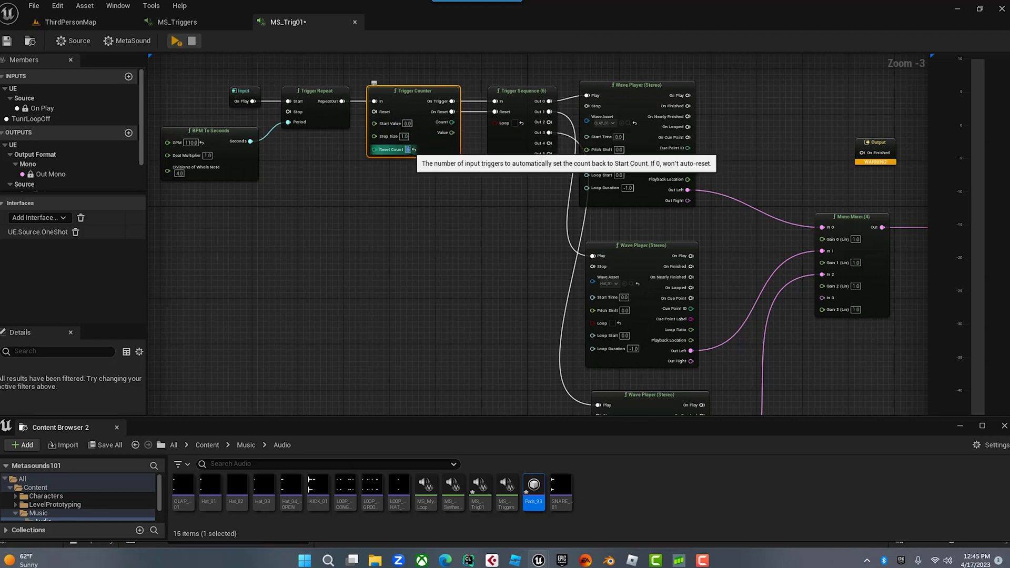
Set the Trigger Counter's Reset Count to 6, and preview the sequence before stopping playback.
{"action": "left_click", "coordinate": [445, 181]}
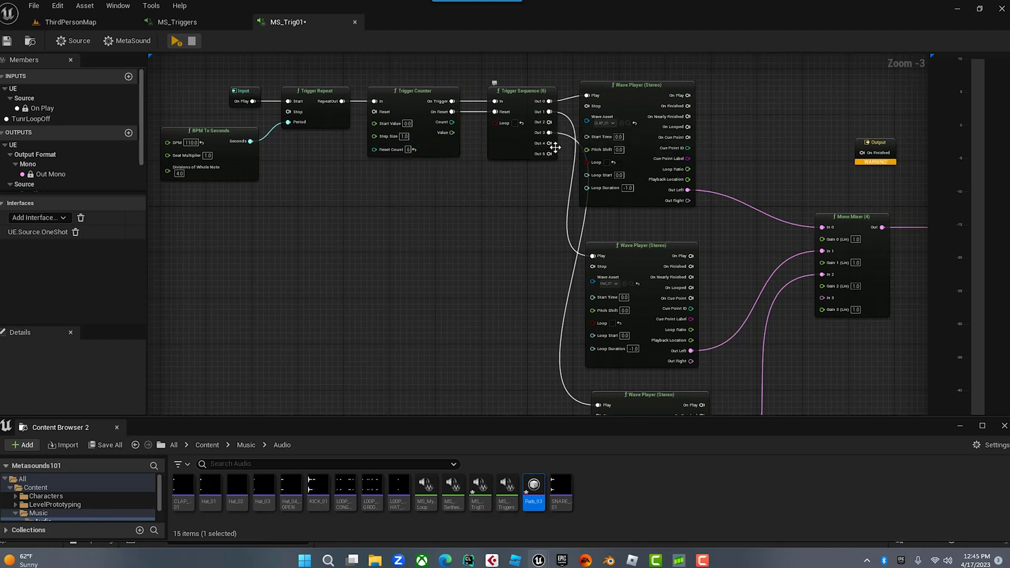
{"action": "left_click", "coordinate": [177, 40]}
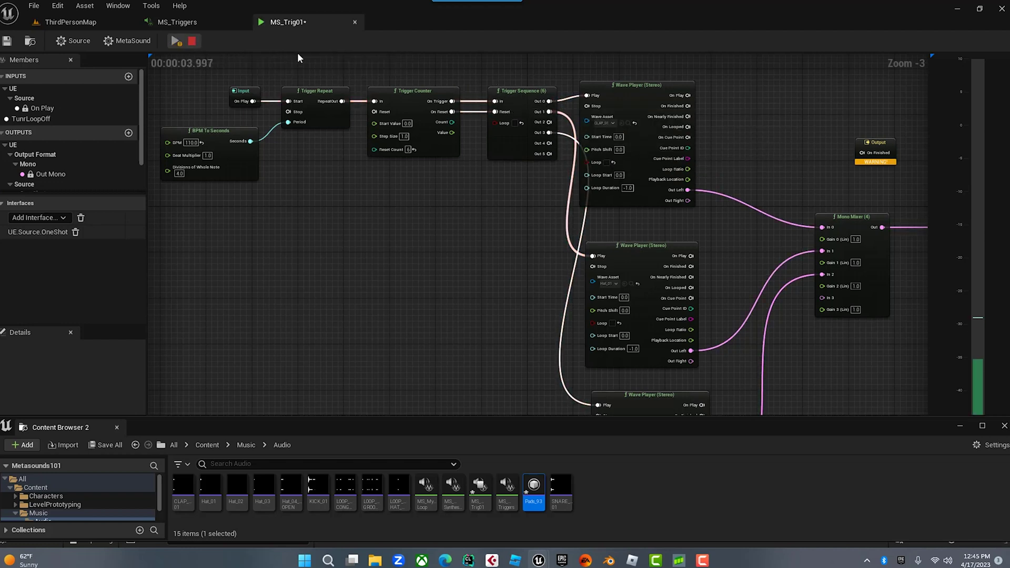
{"action": "left_click", "coordinate": [191, 41]}
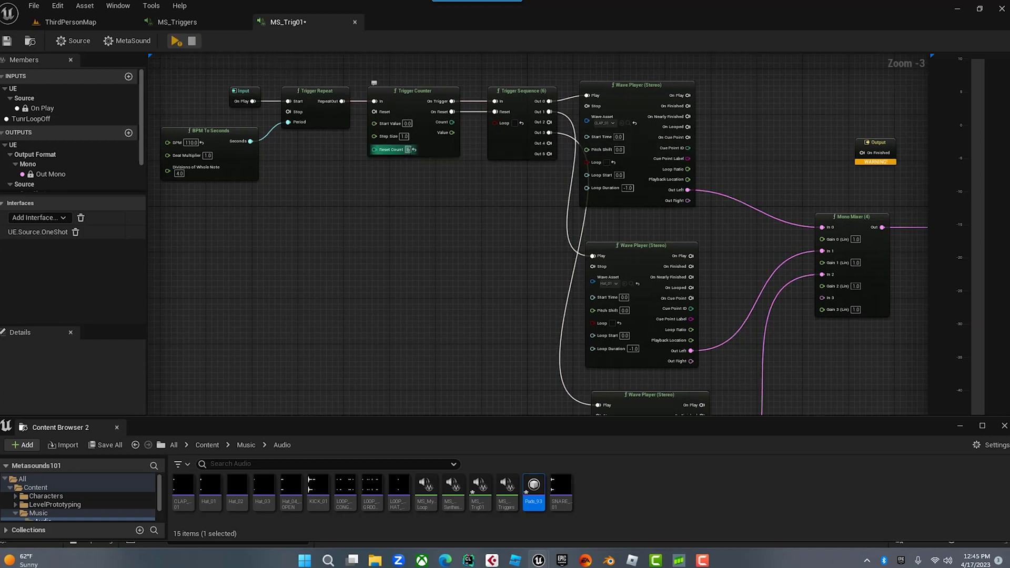
Set the Trigger Counter's Reset Count to 12, and preview the sequence before stopping playback.
{"action": "type", "text": "12"}
{"action": "key", "text": "Return"}
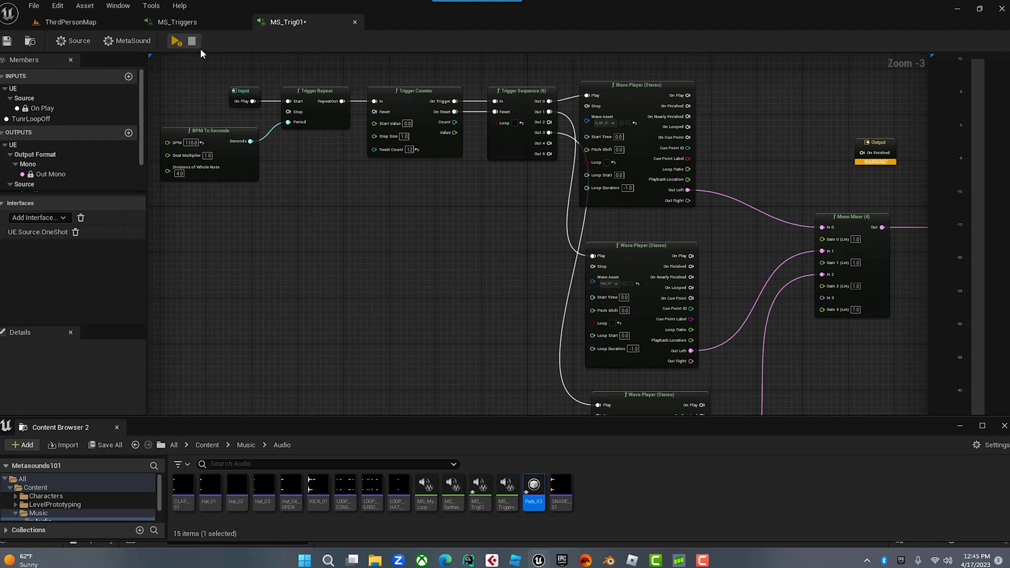
{"action": "left_click", "coordinate": [177, 42]}
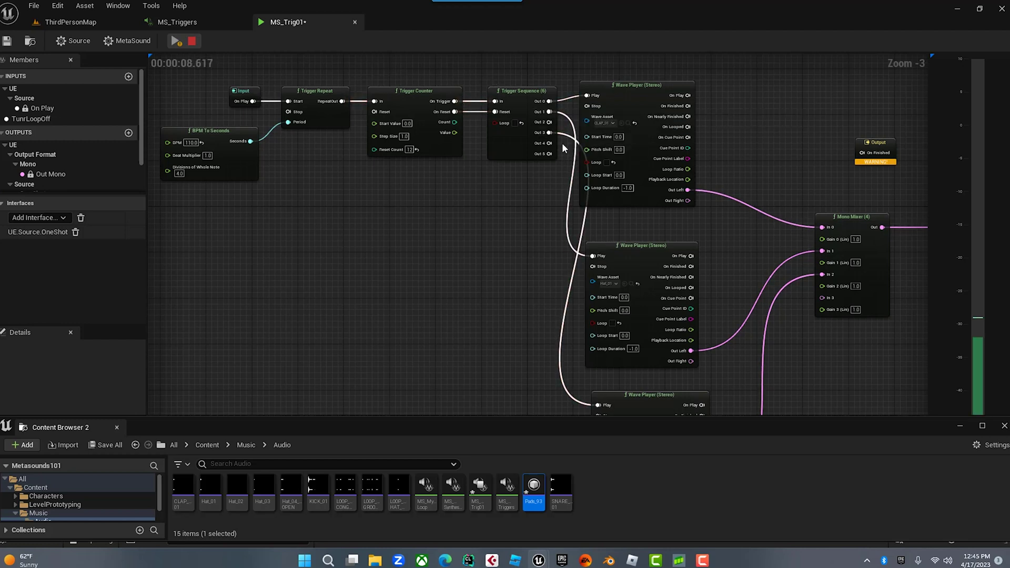
{"action": "left_click", "coordinate": [192, 42]}
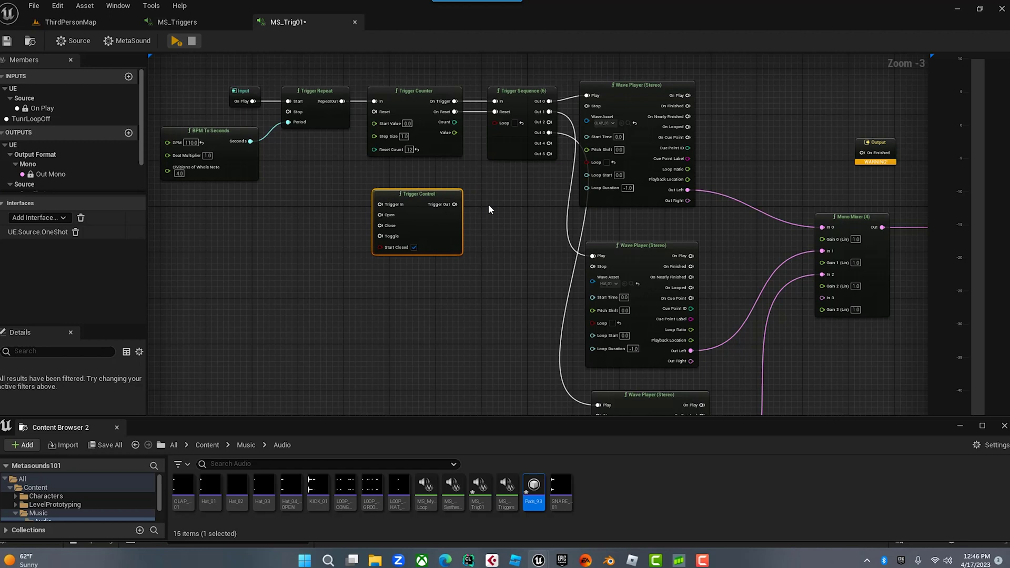
Replace the Trigger Control node with a newly added one below the Trigger Counter.
{"action": "key", "text": "Delete"}
{"action": "right_click", "coordinate": [420, 226]}
{"action": "type", "text": "trig cont"}
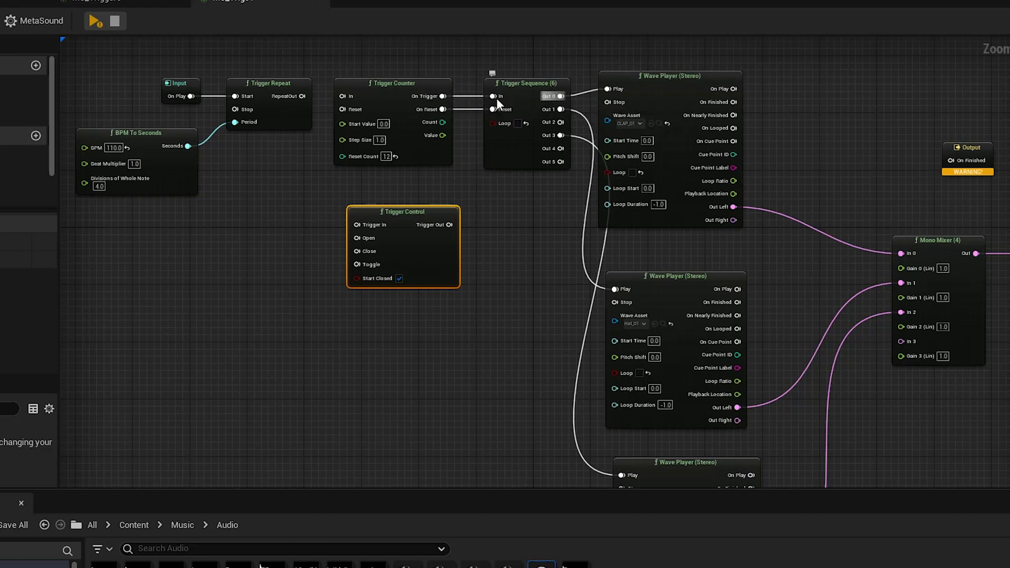
Unlink the Trigger Counter and move it aside, routing RepeatOut through the Trigger Control into the Trigger Sequence's In.
{"action": "left_click", "coordinate": [442, 96], "text": "alt"}
{"action": "left_click", "coordinate": [442, 109], "text": "alt"}
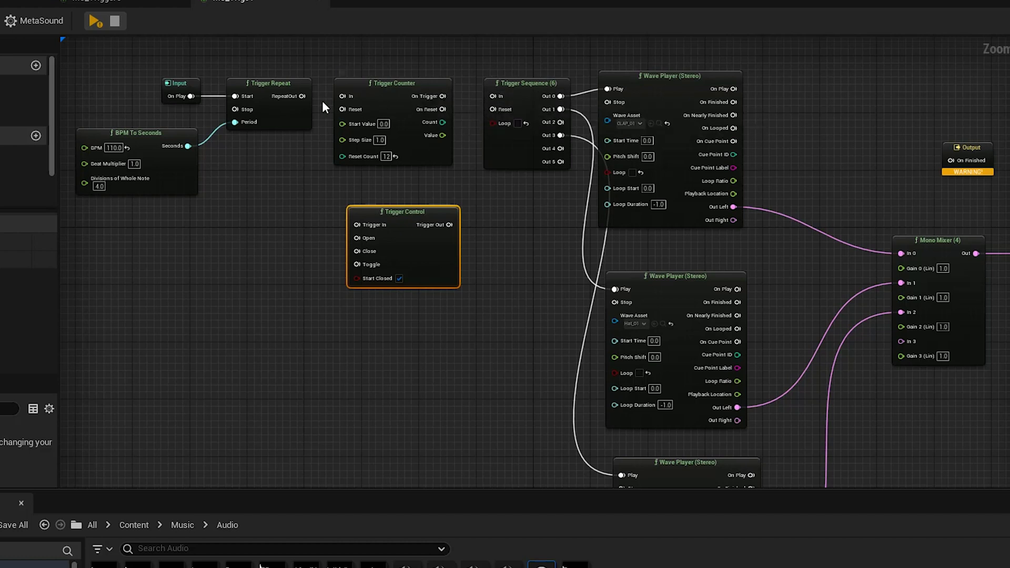
{"action": "left_click_drag", "start_coordinate": [304, 96], "coordinate": [305, 98]}
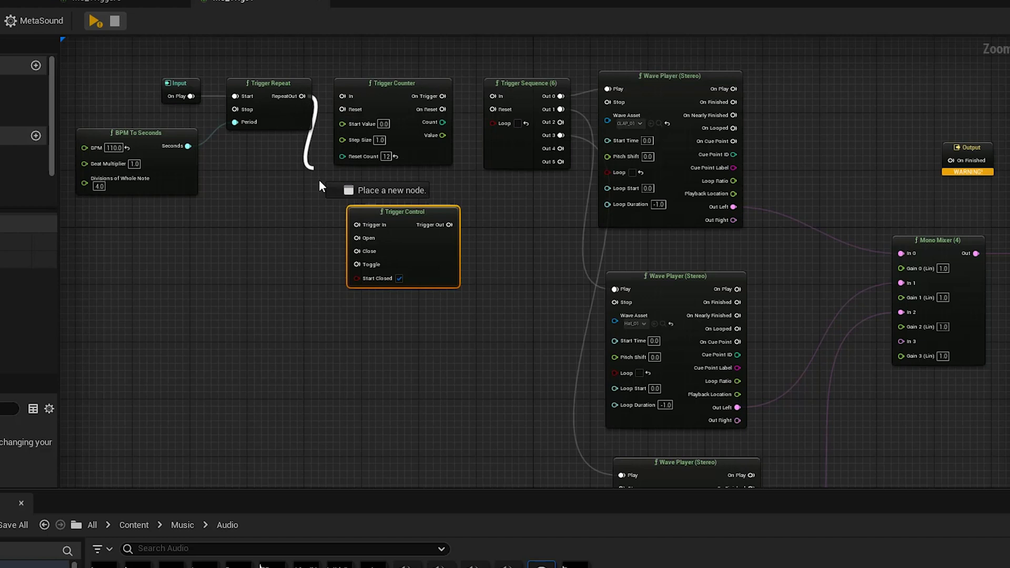
{"action": "left_click_drag", "start_coordinate": [356, 226], "coordinate": [357, 226]}
{"action": "left_click_drag", "start_coordinate": [450, 225], "coordinate": [494, 100]}
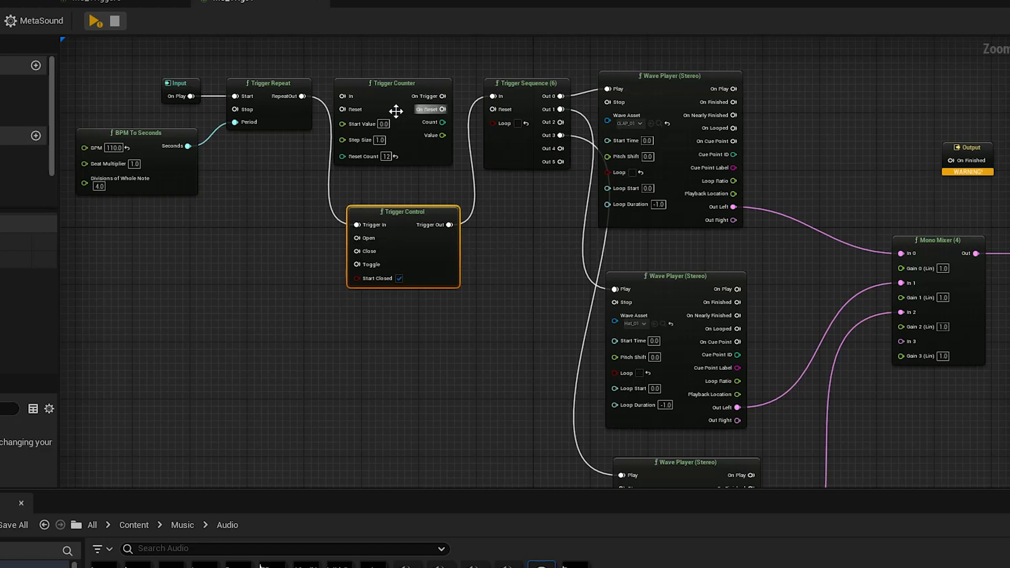
{"action": "left_click_drag", "start_coordinate": [409, 80], "coordinate": [414, 53]}
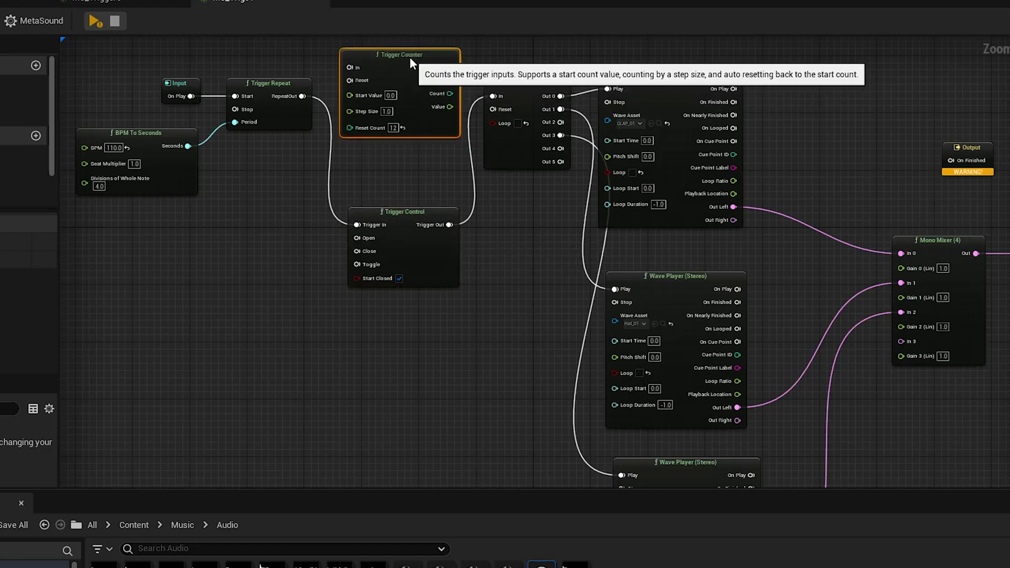
Preview the Trigger Control with Start Closed enabled, disable Start Closed, and preview it again.
{"action": "left_click", "coordinate": [94, 21]}
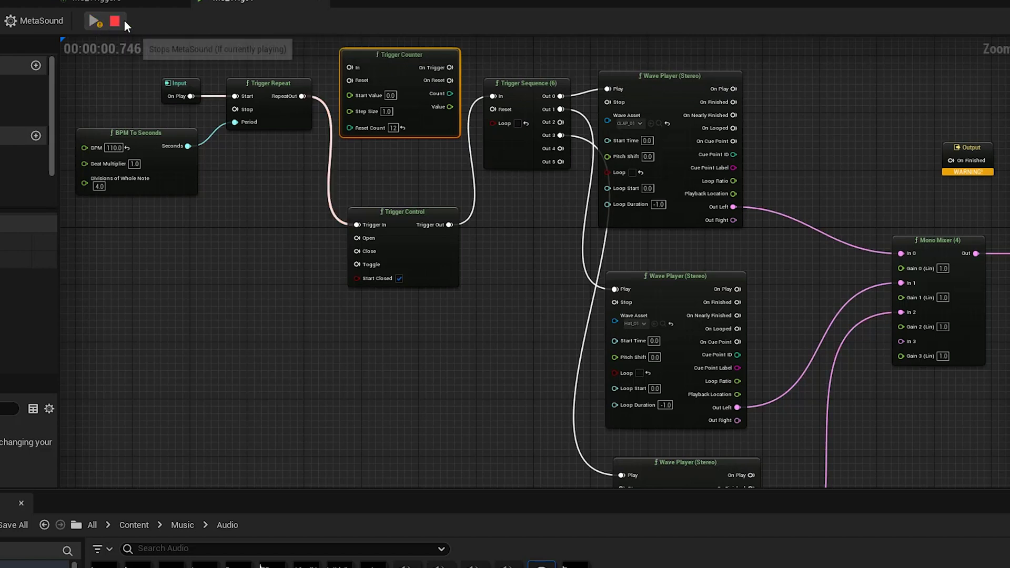
{"action": "left_click", "coordinate": [115, 21]}
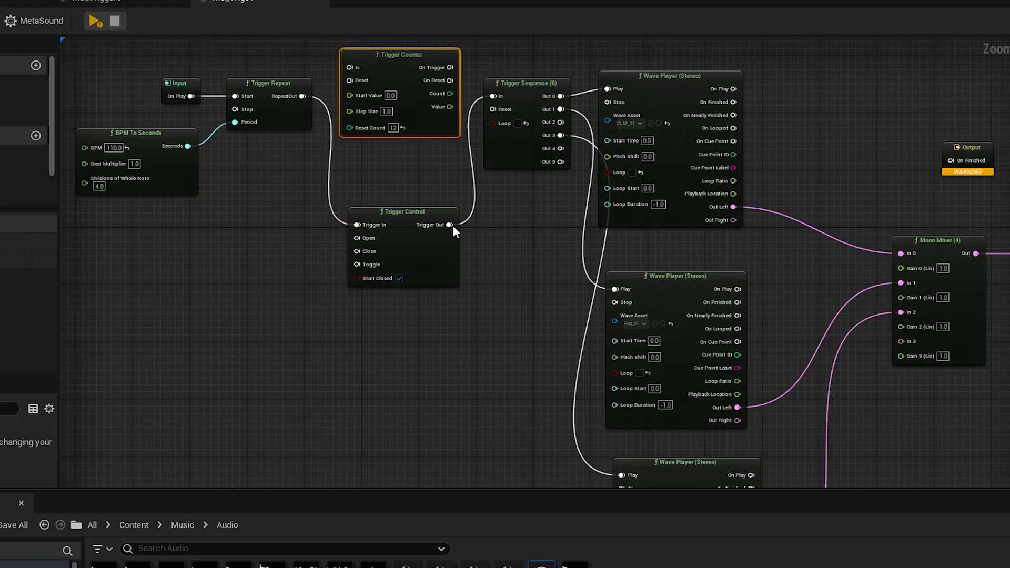
{"action": "left_click", "coordinate": [400, 279]}
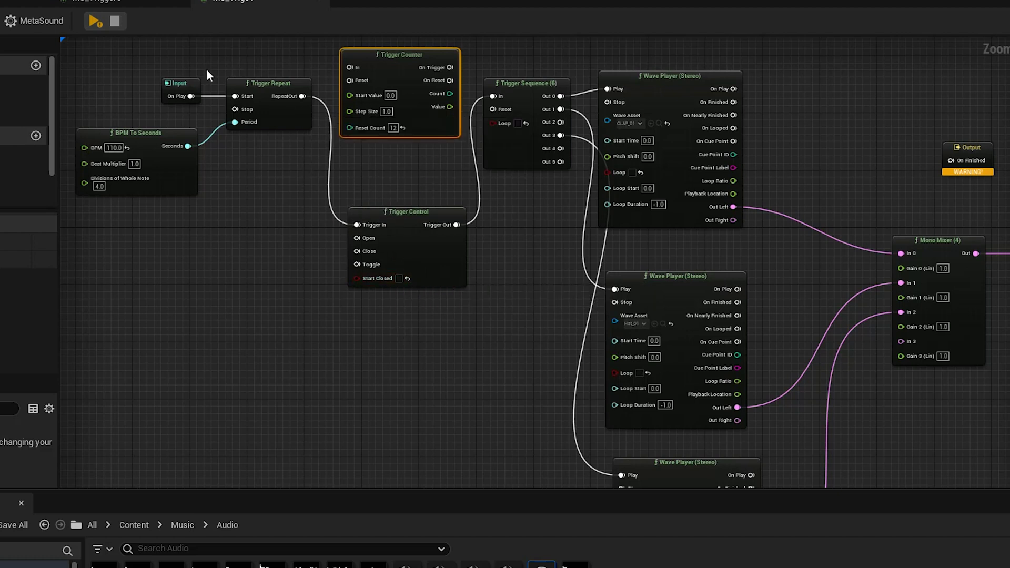
{"action": "left_click", "coordinate": [95, 23]}
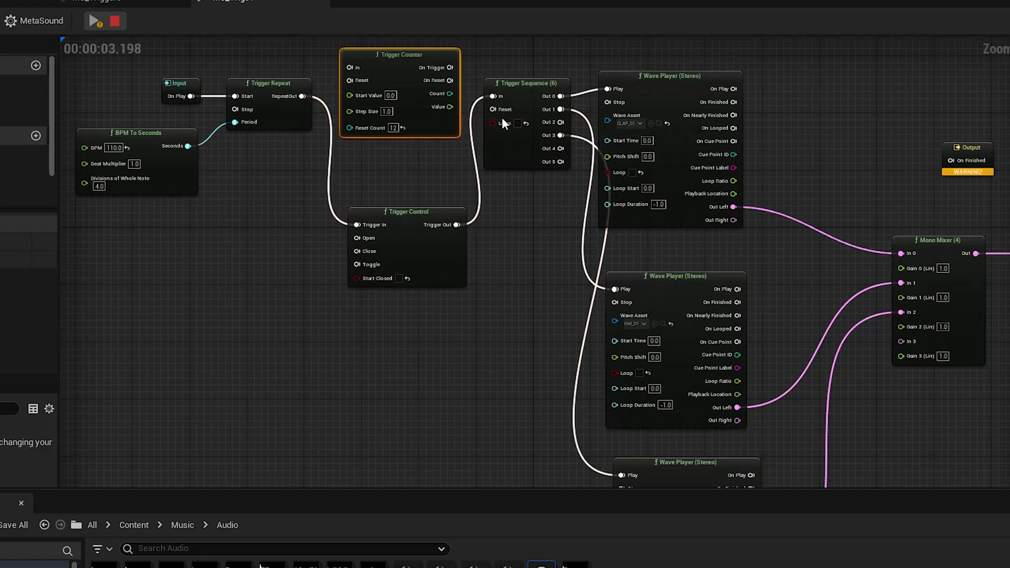
{"action": "left_click", "coordinate": [114, 21]}
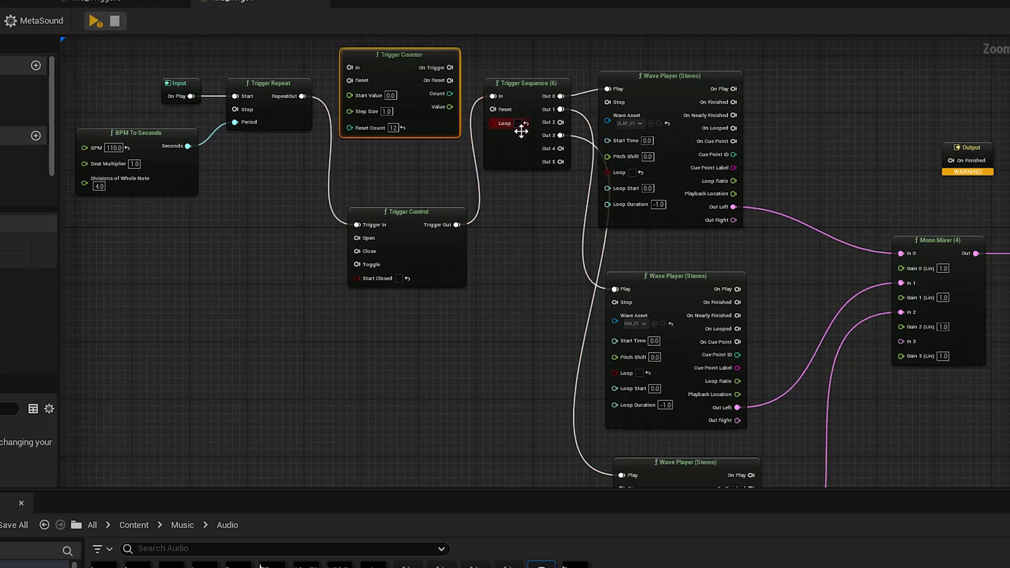
Enable Loop on the Trigger Sequence, and preview the looping pattern through the Trigger Control.
{"action": "left_click", "coordinate": [518, 124]}
{"action": "left_click", "coordinate": [95, 21]}
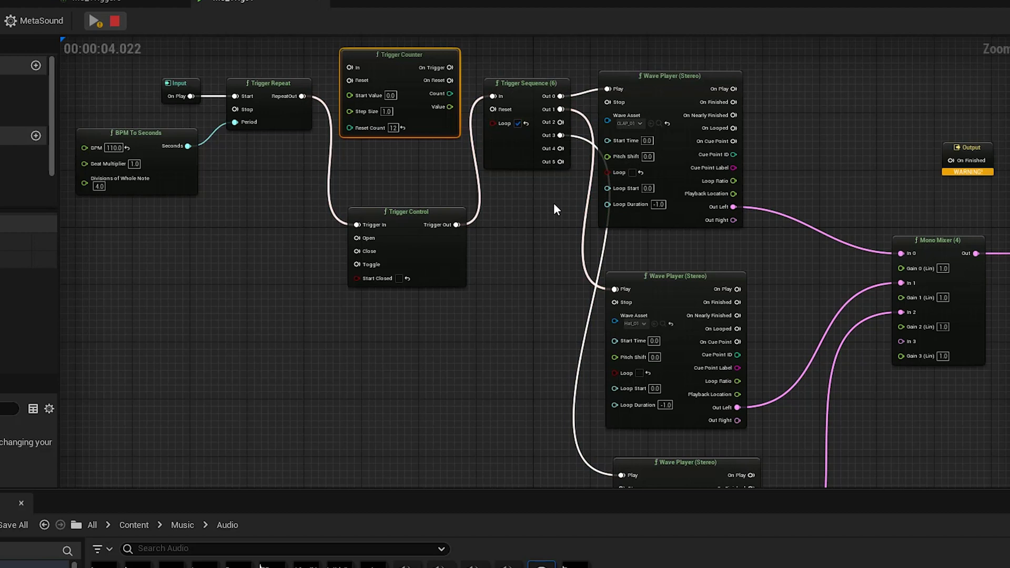
{"action": "left_click", "coordinate": [115, 21]}
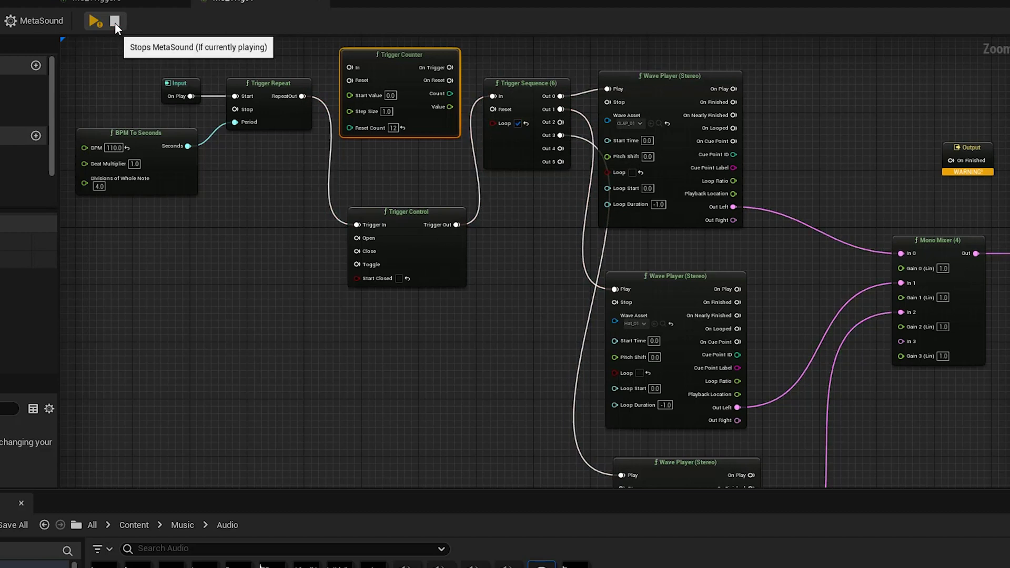
Move the Trigger Counter below BPM To Seconds, link RepeatOut to its In and On Reset to Close, and preview with Reset Count 7.
{"action": "left_click_drag", "start_coordinate": [400, 58], "coordinate": [242, 279]}
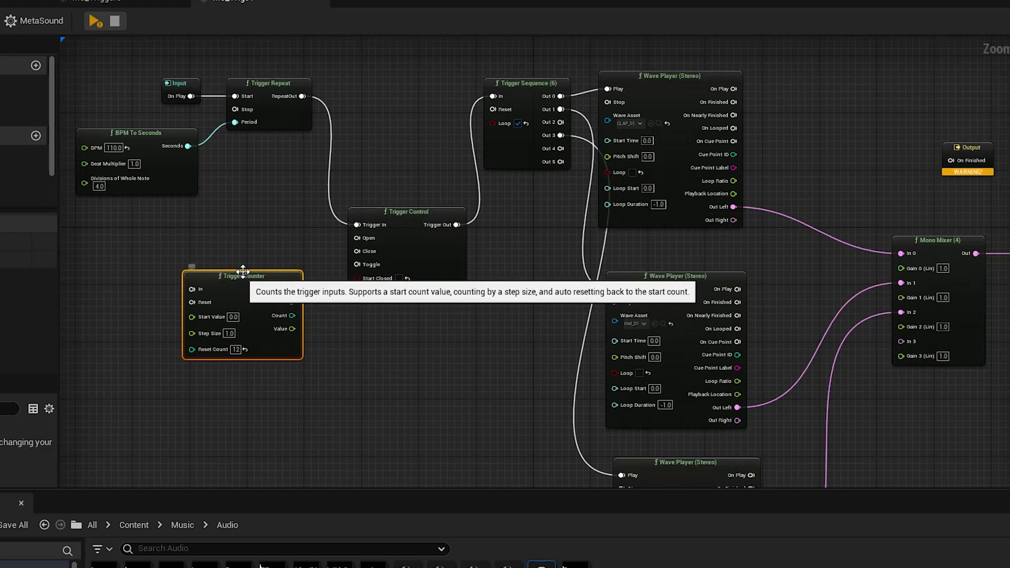
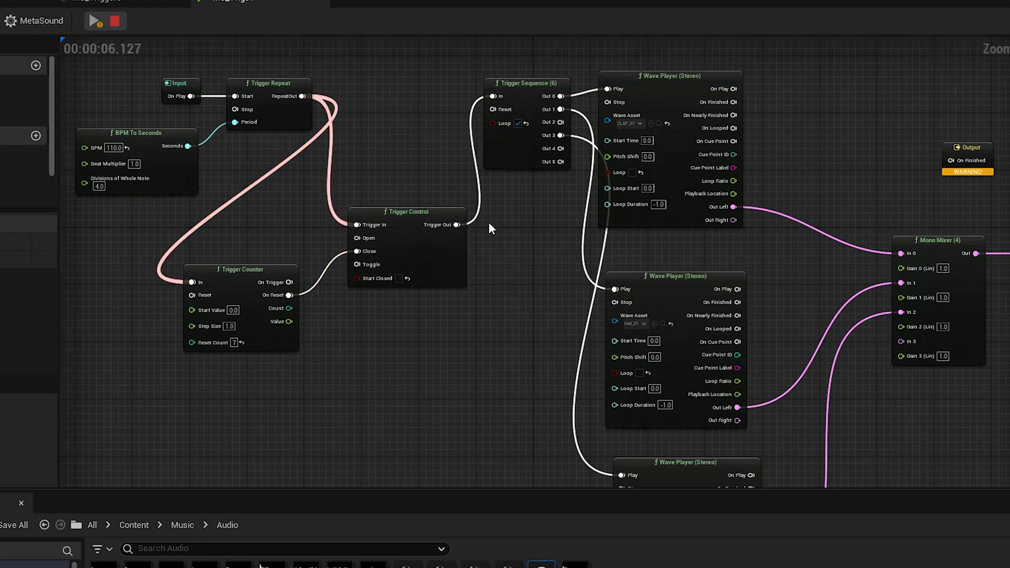
{"action": "left_click", "coordinate": [117, 19]}
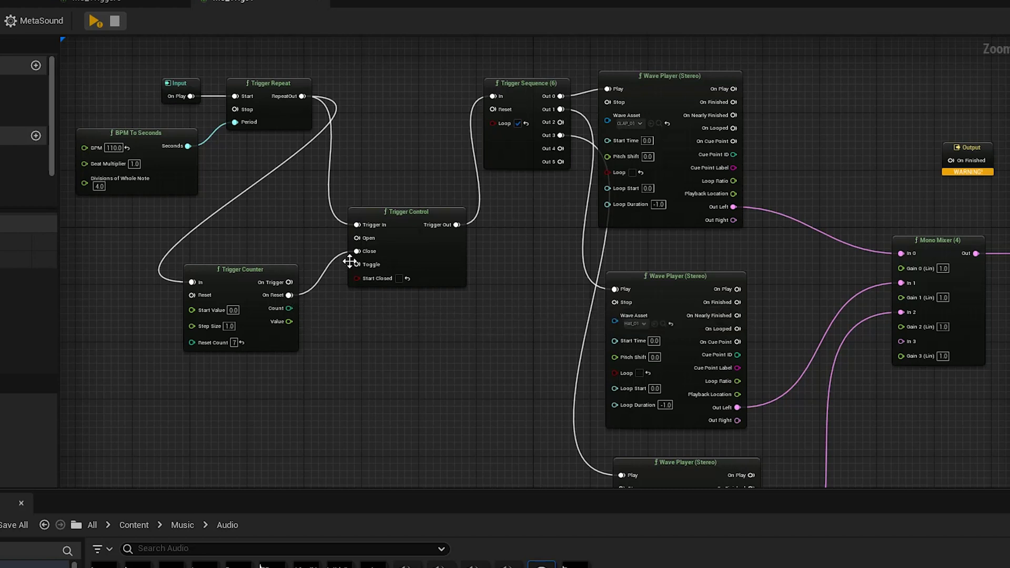
Reroute the Trigger Counter's On Reset from Close to Toggle on the Trigger Control, and preview the result.
{"action": "left_click_drag", "start_coordinate": [291, 298], "coordinate": [355, 264]}
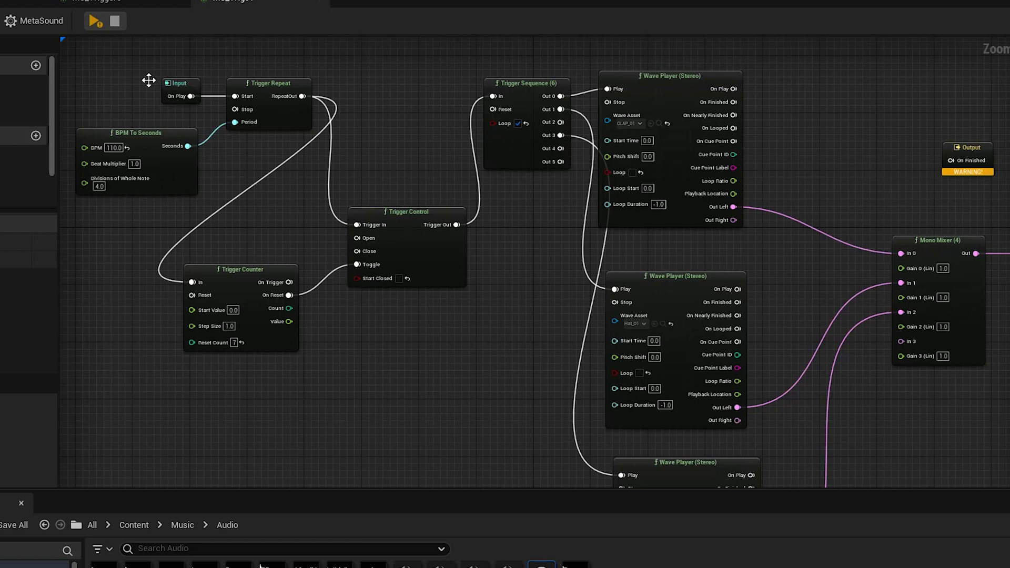
{"action": "left_click", "coordinate": [94, 21]}
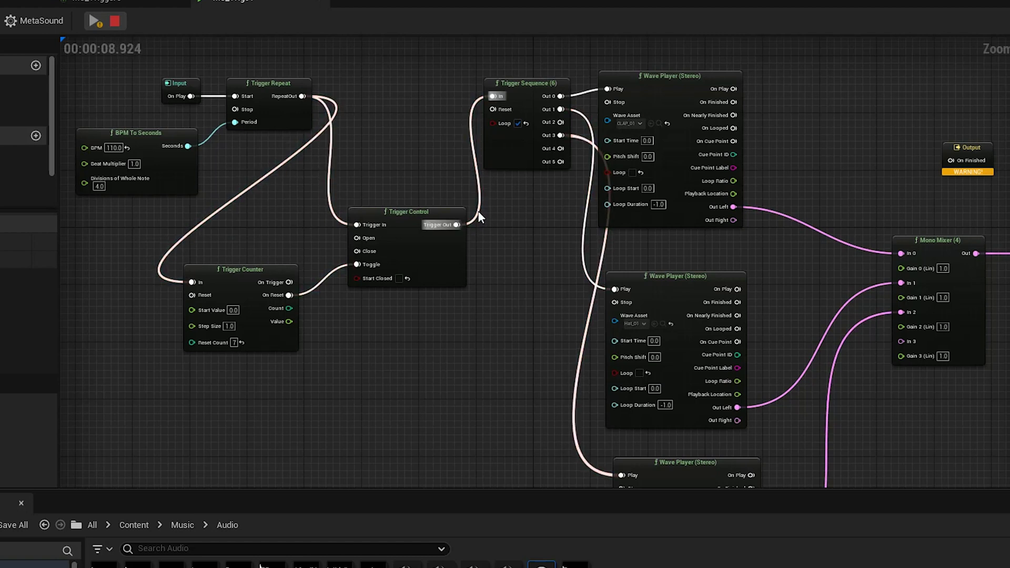
{"action": "left_click", "coordinate": [116, 22]}
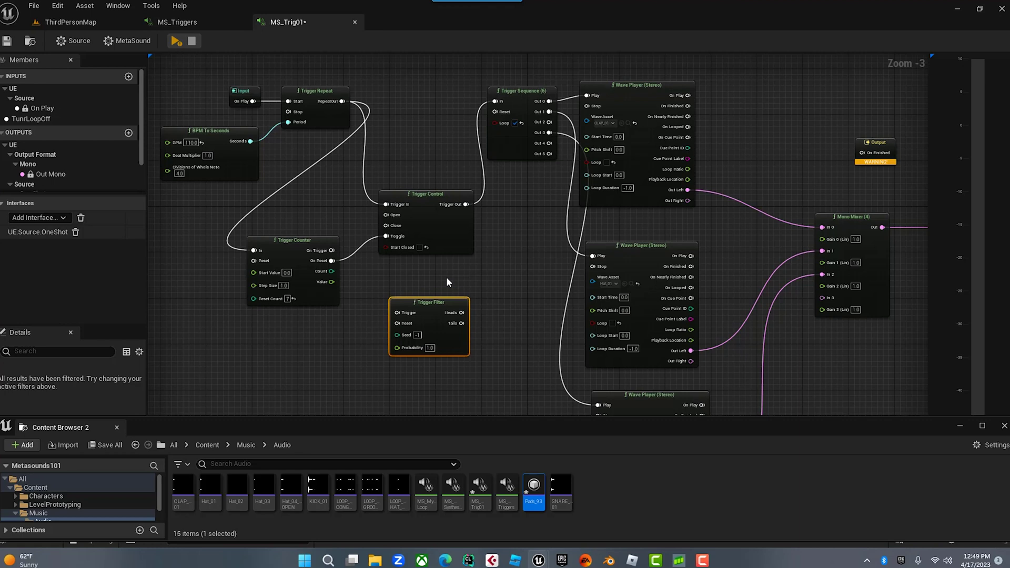
Replace the Trigger Filter node with a newly added one below the Trigger Control.
{"action": "left_click_drag", "start_coordinate": [453, 298], "coordinate": [448, 287]}
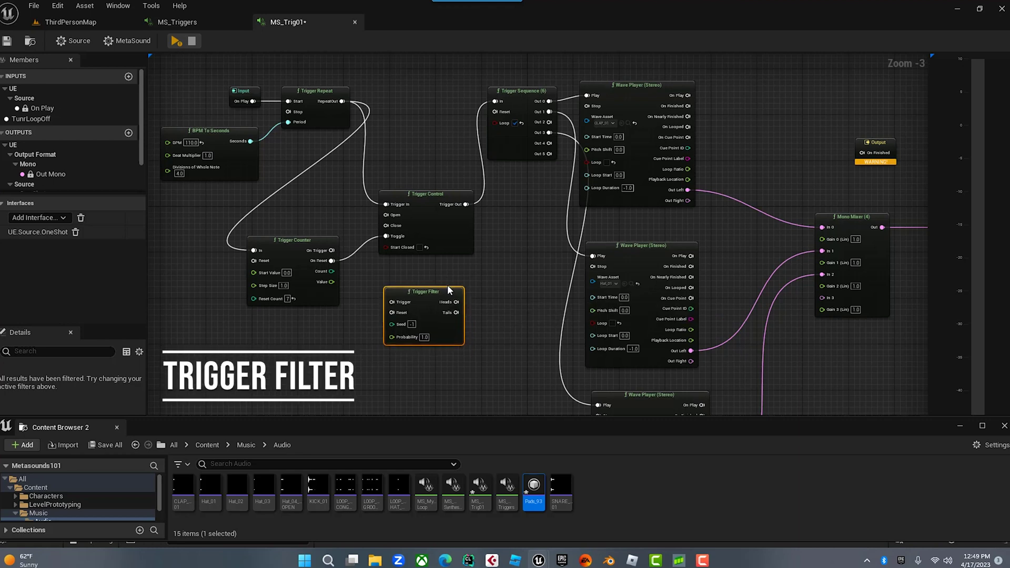
{"action": "key", "text": "Delete"}
{"action": "right_click", "coordinate": [444, 285]}
{"action": "type", "text": "trigger"}
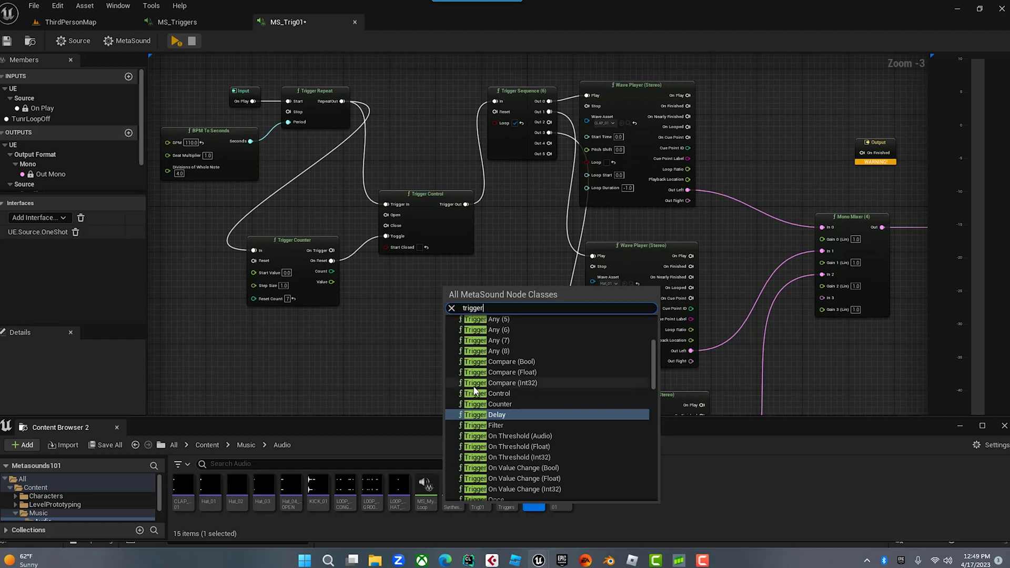
{"action": "left_click", "coordinate": [497, 425]}
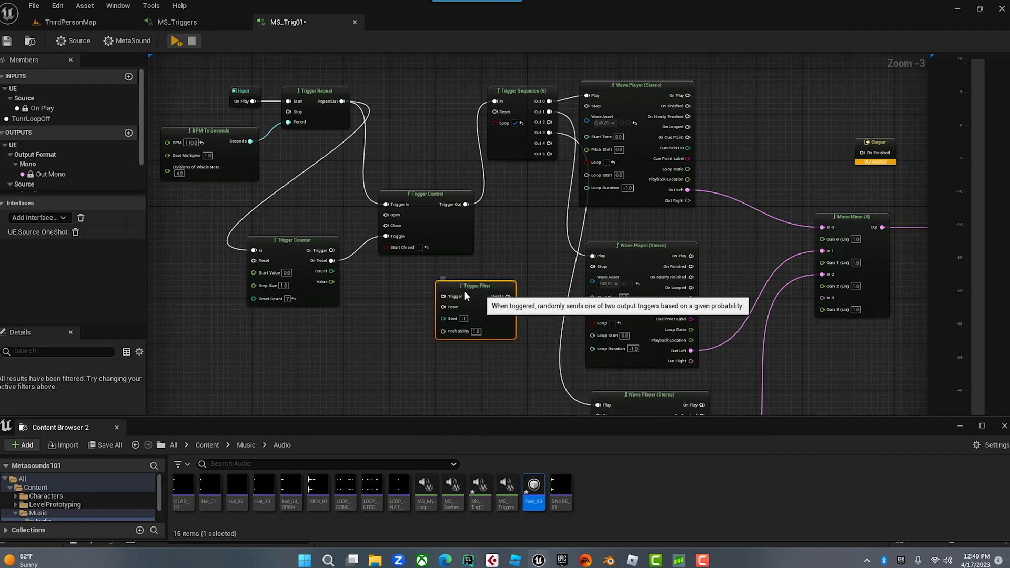
Replace the Trigger Control with the Trigger Filter, linking the counter's On Trigger to Trigger and Heads to the Trigger Sequence's In.
{"action": "left_click", "coordinate": [429, 207]}
{"action": "key", "text": "Delete"}
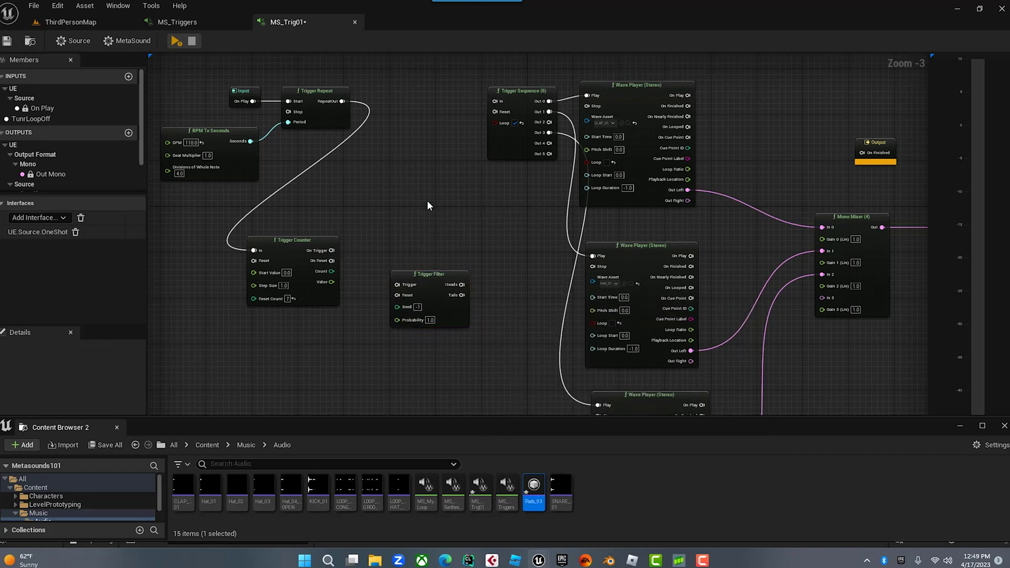
{"action": "left_click_drag", "start_coordinate": [442, 279], "coordinate": [426, 198]}
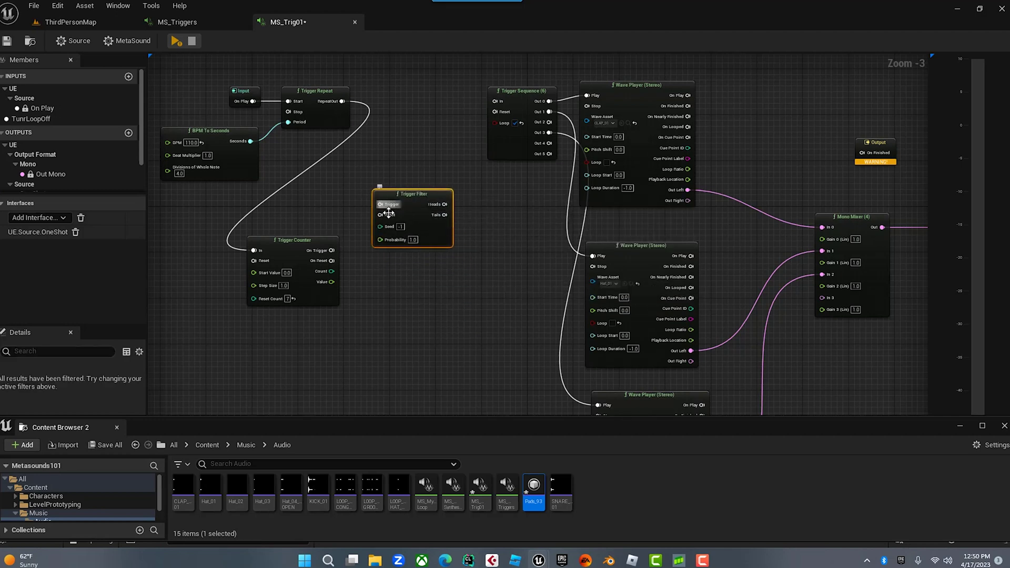
{"action": "left_click_drag", "start_coordinate": [331, 251], "coordinate": [380, 205]}
{"action": "left_click_drag", "start_coordinate": [445, 205], "coordinate": [494, 103]}
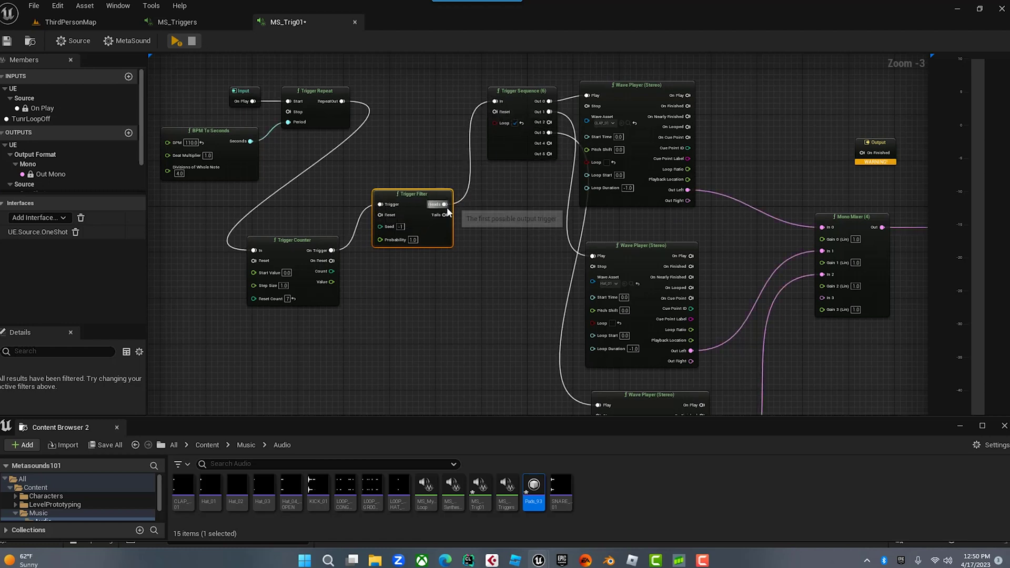
Connect the Trigger Filter's Tails to the On Finished output placed beside it, and preview the sequence.
{"action": "left_click_drag", "start_coordinate": [445, 214], "coordinate": [498, 213]}
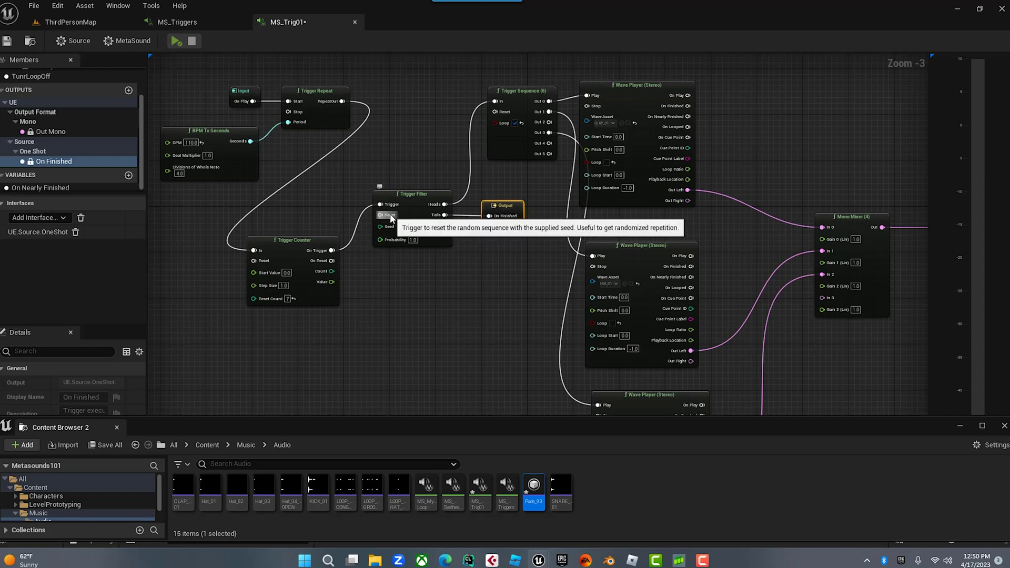
{"action": "left_click", "coordinate": [176, 42]}
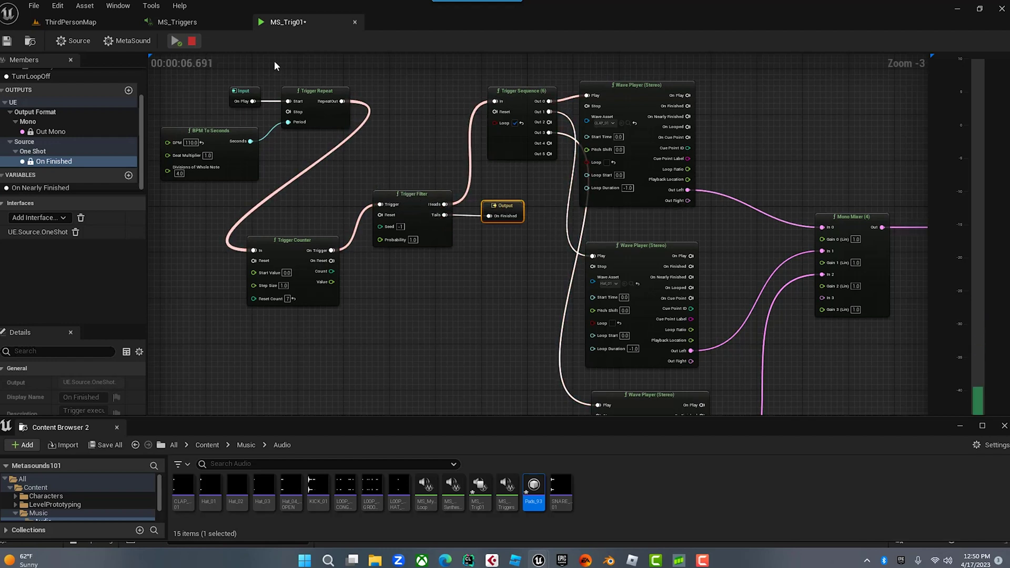
{"action": "left_click", "coordinate": [192, 42]}
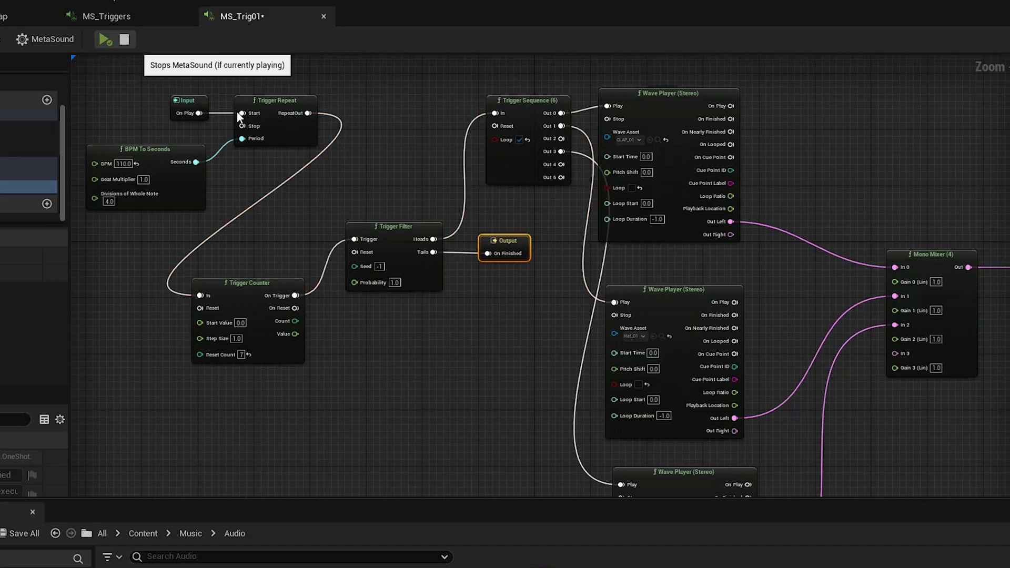
Set the Trigger Filter's Probability to 0.5.
{"action": "left_click", "coordinate": [170, 354]}
{"action": "type", "text": "0"}
{"action": "key", "text": "Return"}
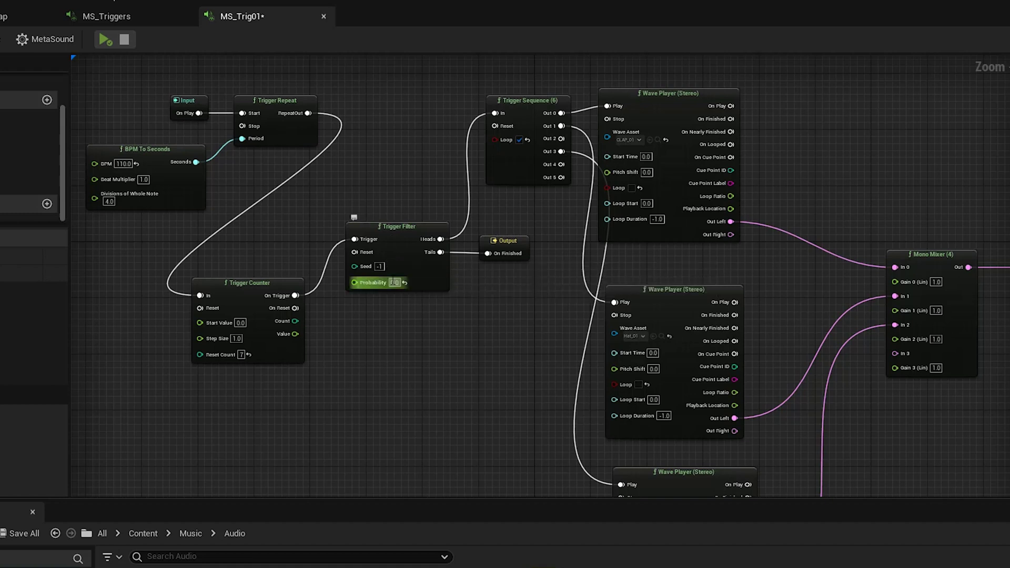
{"action": "left_click", "coordinate": [395, 282]}
{"action": "type", "text": "0.5"}
{"action": "key", "text": "Return"}
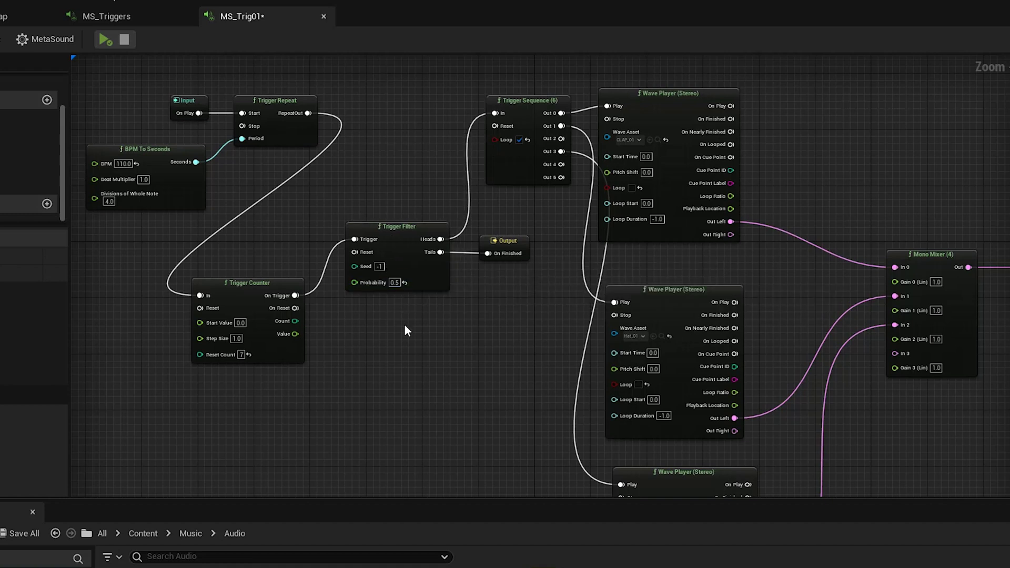
Preview the MetaSound and nudge the Trigger Filter node slightly closer to the On Finished output.
{"action": "left_click", "coordinate": [106, 38]}
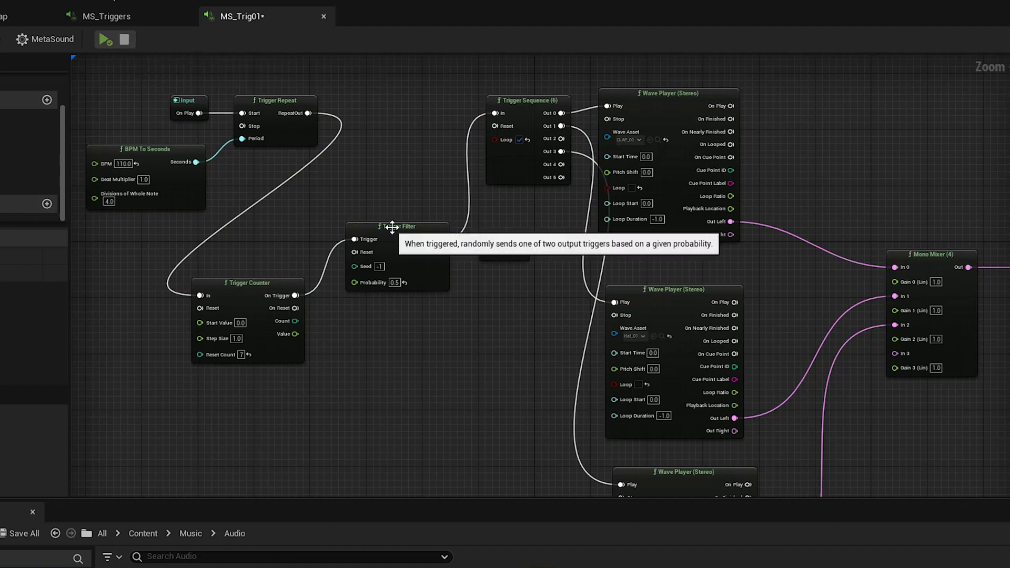
{"action": "left_click_drag", "start_coordinate": [398, 234], "coordinate": [411, 235]}
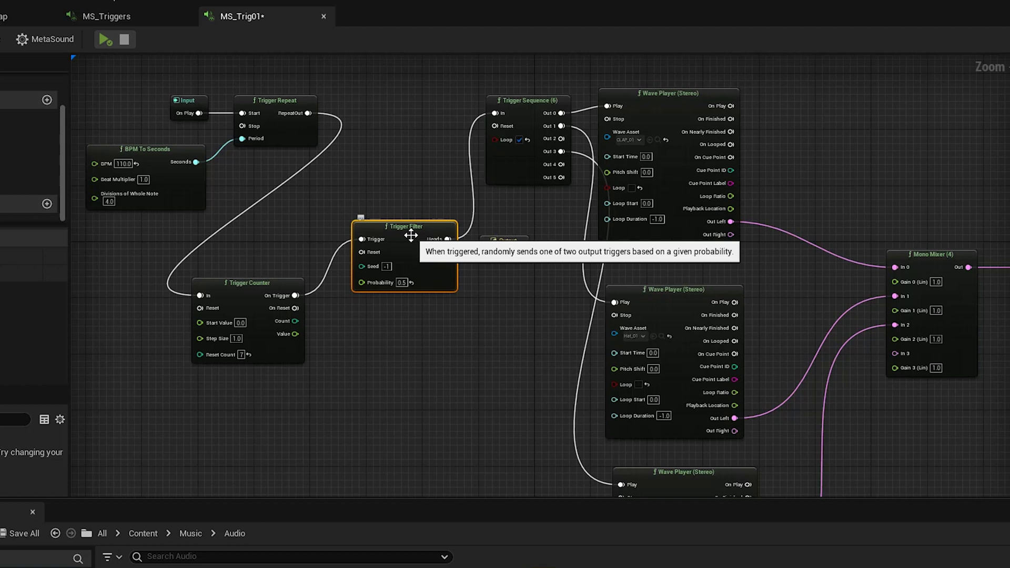
Set the Trigger Filter's Probability to 0.25 and preview the sequence, restarting playback to compare the result.
{"action": "left_click", "coordinate": [401, 282]}
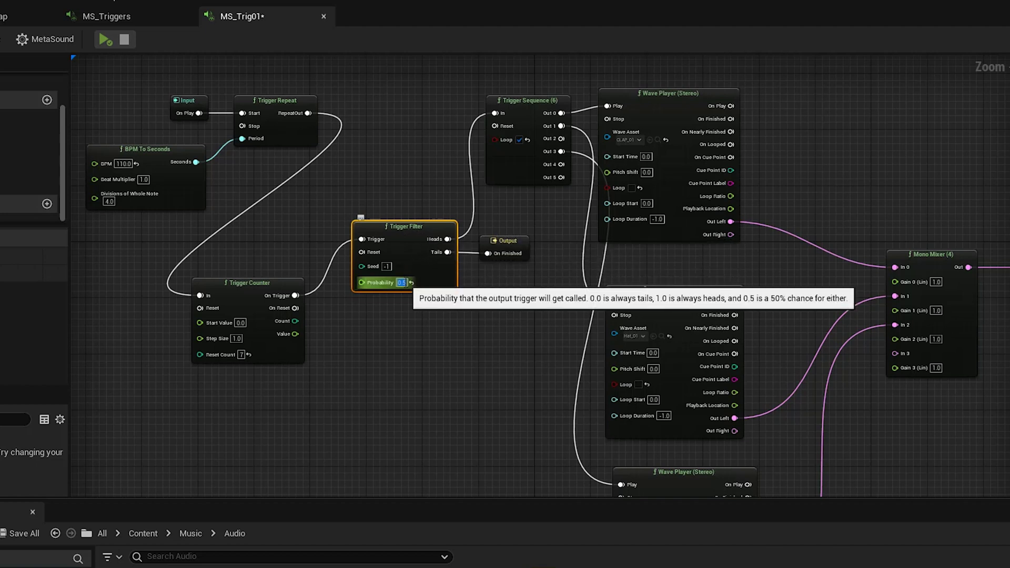
{"action": "type", "text": "0.25"}
{"action": "left_click", "coordinate": [414, 301]}
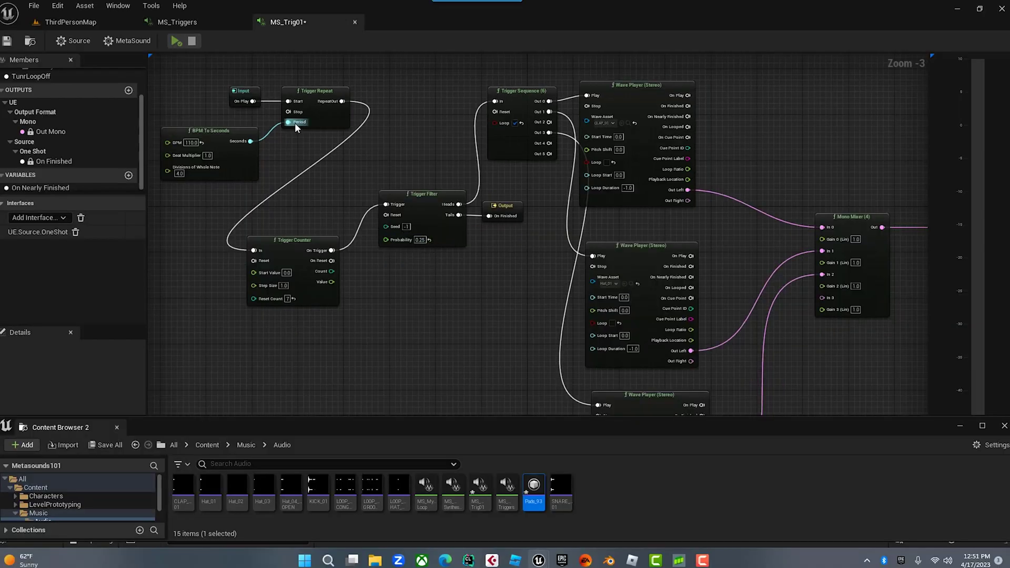
{"action": "left_click", "coordinate": [177, 42]}
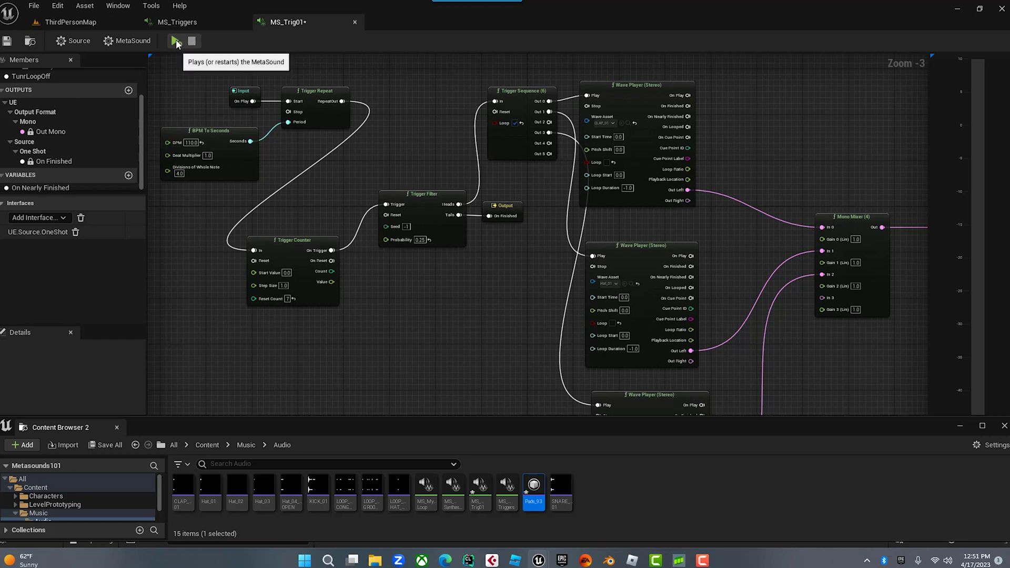
{"action": "left_click", "coordinate": [177, 42]}
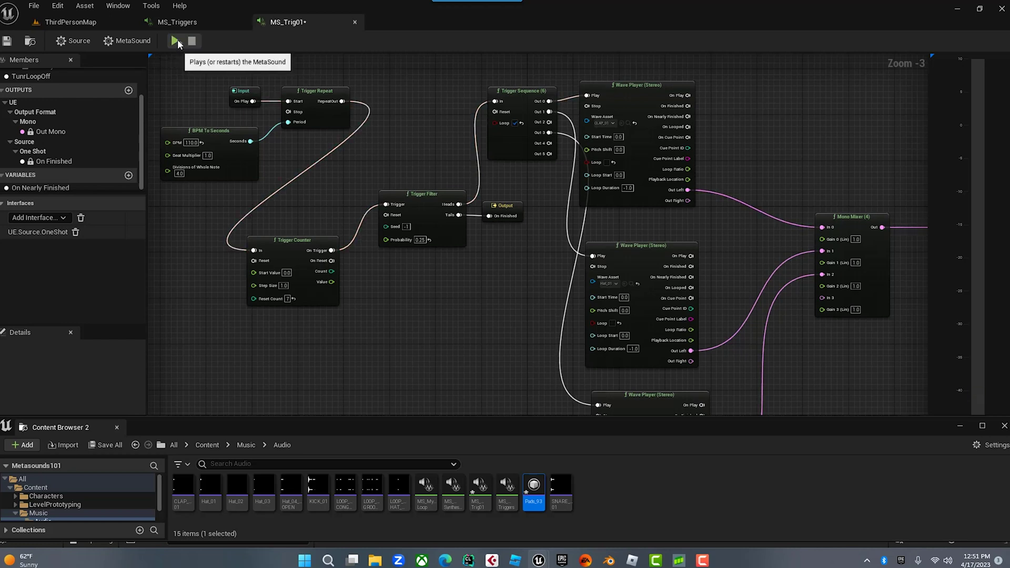
{"action": "left_click", "coordinate": [192, 41]}
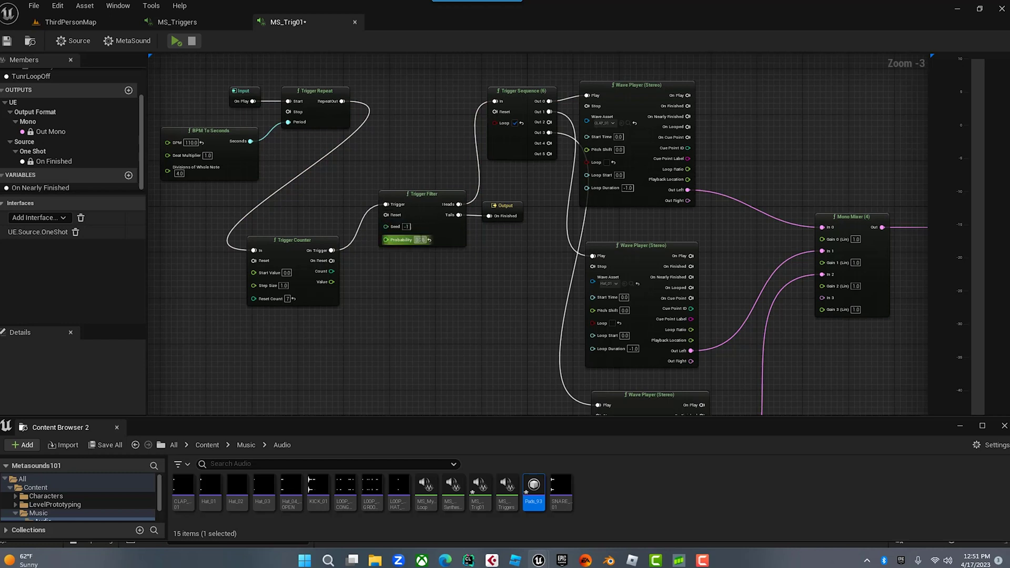
Raise the Trigger Filter's Probability to 0.75 and preview the sequence again.
{"action": "left_click", "coordinate": [420, 240]}
{"action": "key", "text": "BackSpace"}
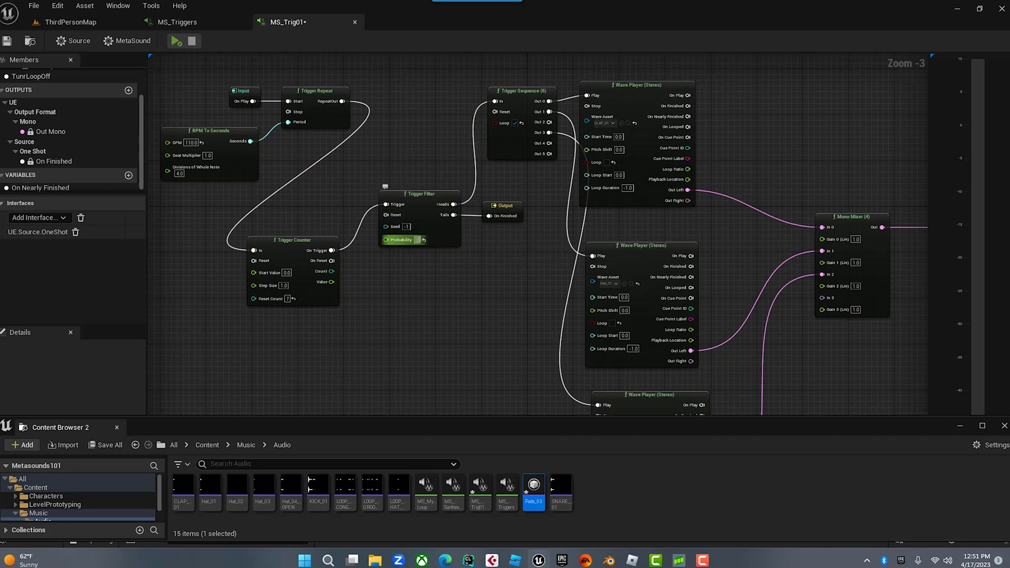
{"action": "key", "text": "BackSpace"}
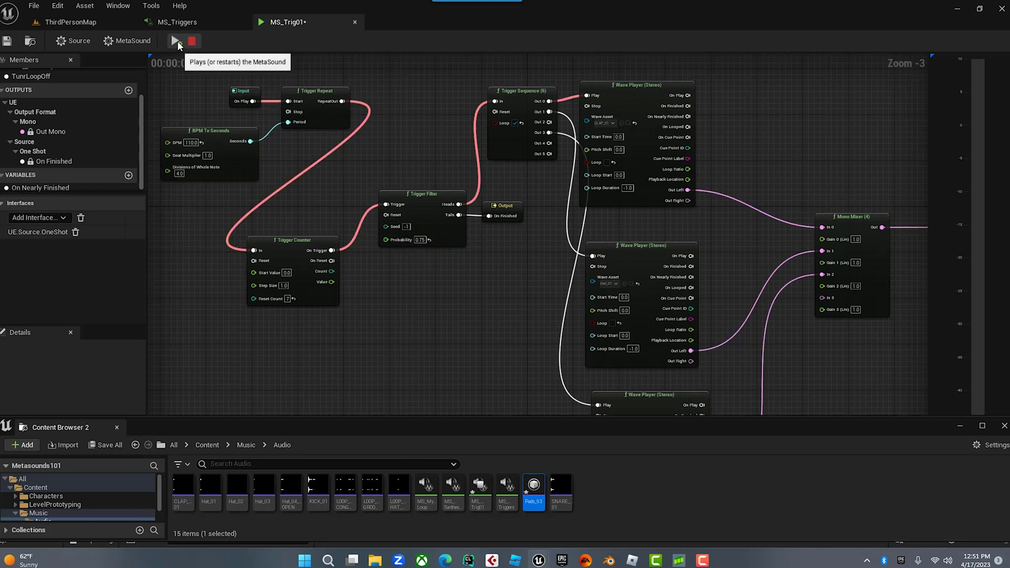
{"action": "left_click", "coordinate": [192, 41]}
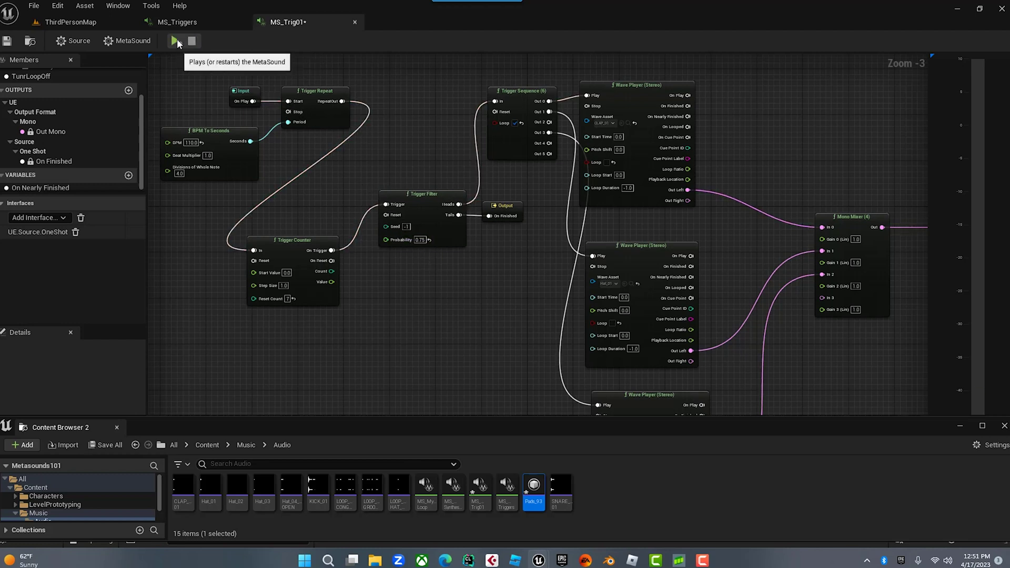
{"action": "left_click", "coordinate": [176, 41]}
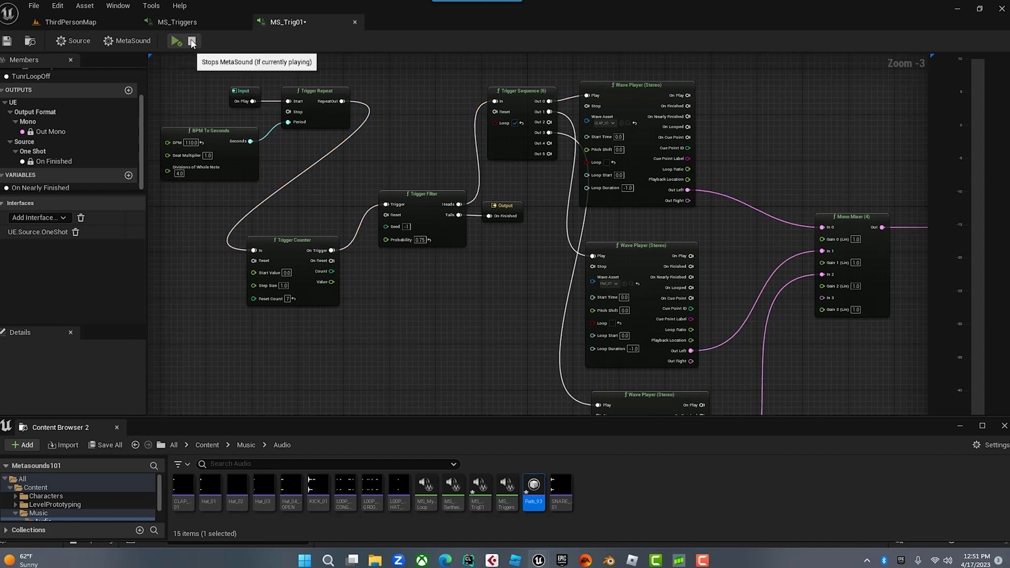
Set the Trigger Filter's Probability back to 0.5.
{"action": "left_click", "coordinate": [420, 240]}
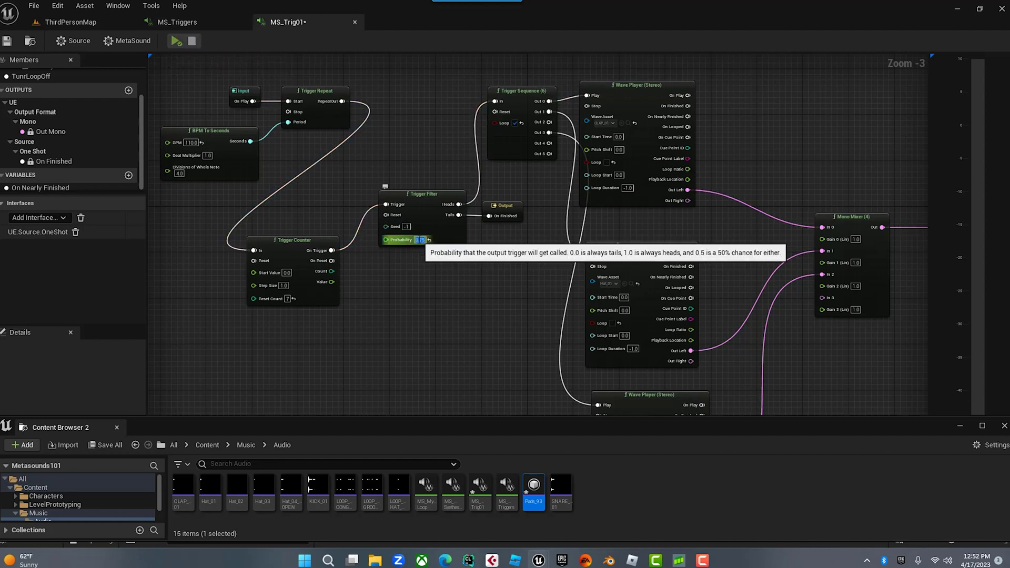
{"action": "key", "text": "BackSpace"}
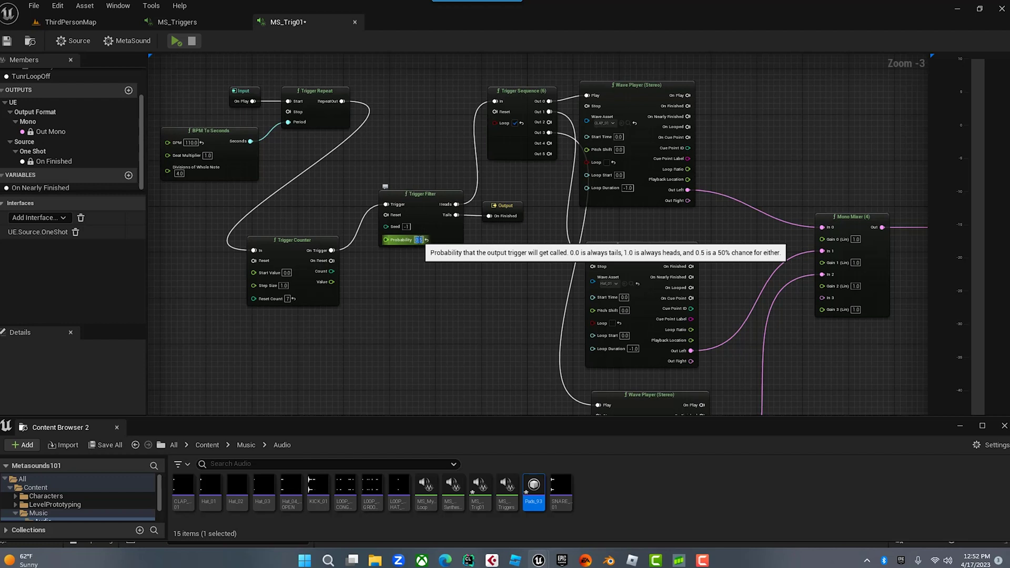
{"action": "type", "text": "0.5"}
{"action": "key", "text": "Return"}
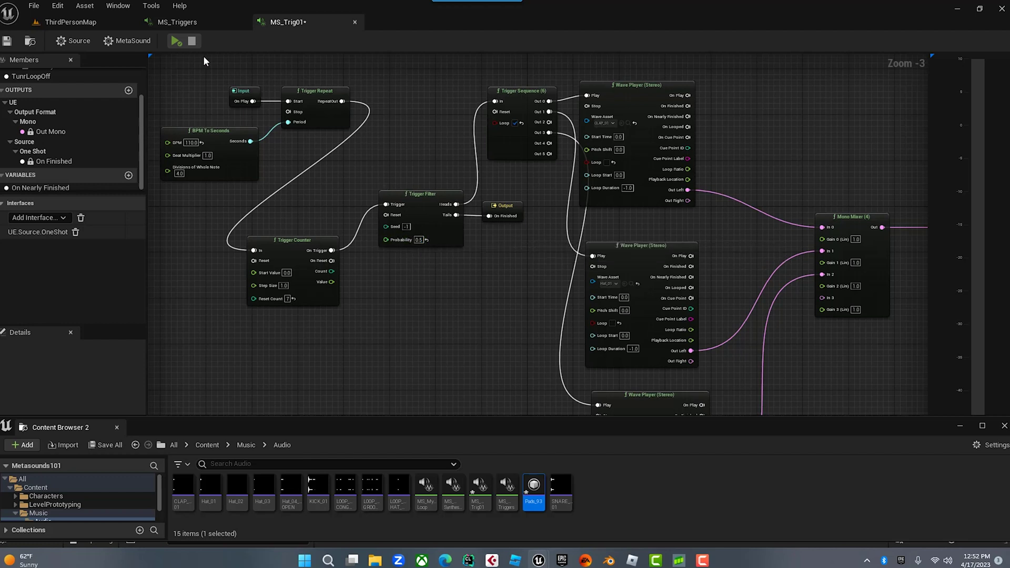